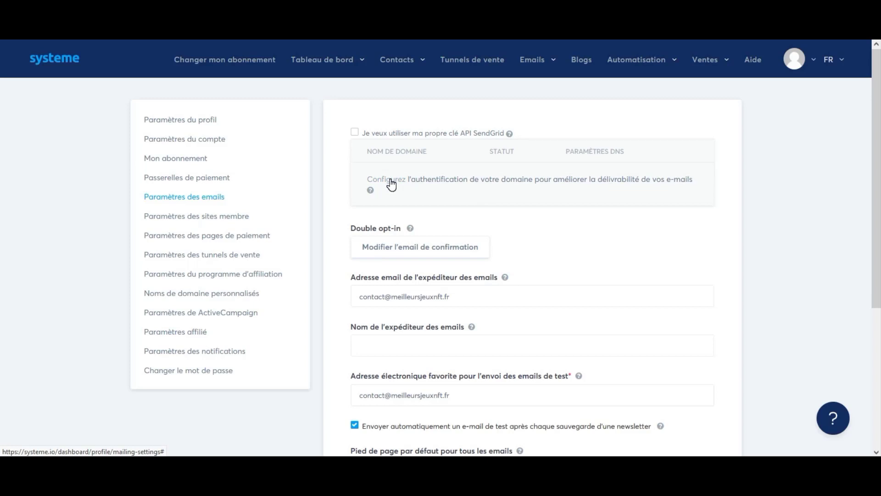
# Step: Switch to the OVH customer area in a new browser page, leaving the Systeme.io email settings
pyautogui.click(391, 183)
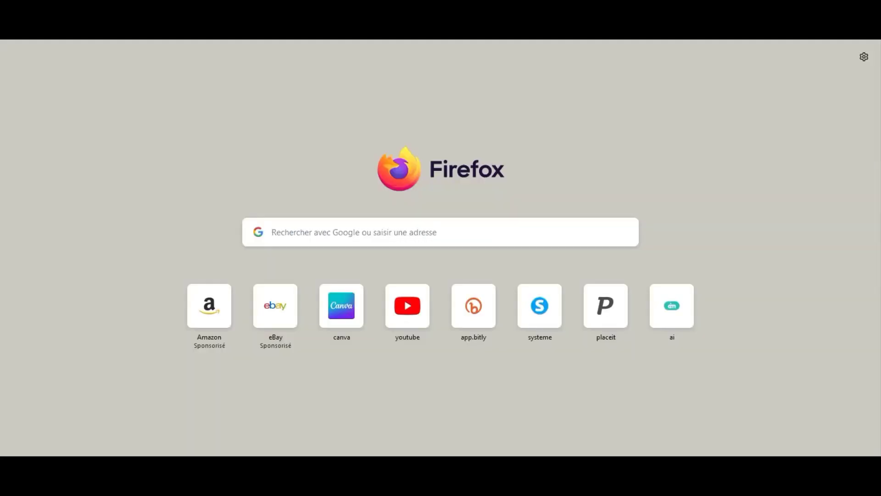
pyautogui.write('o')
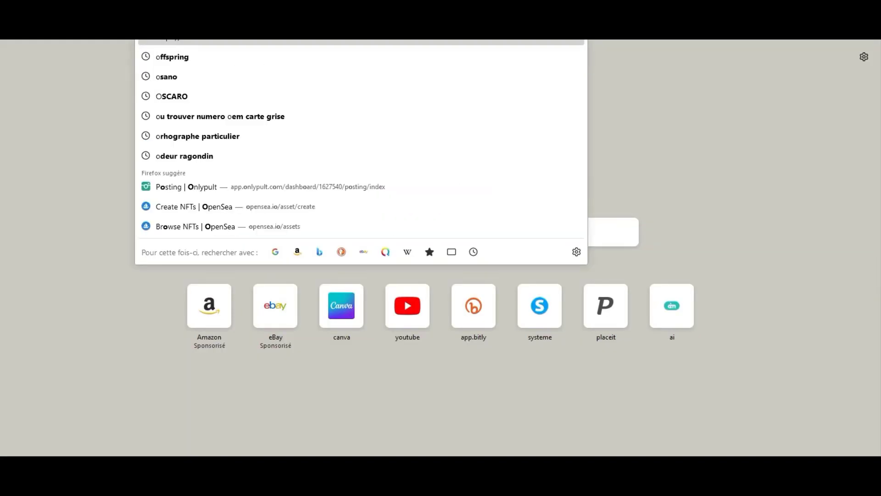
pyautogui.write('vh')
pyautogui.press('Return')
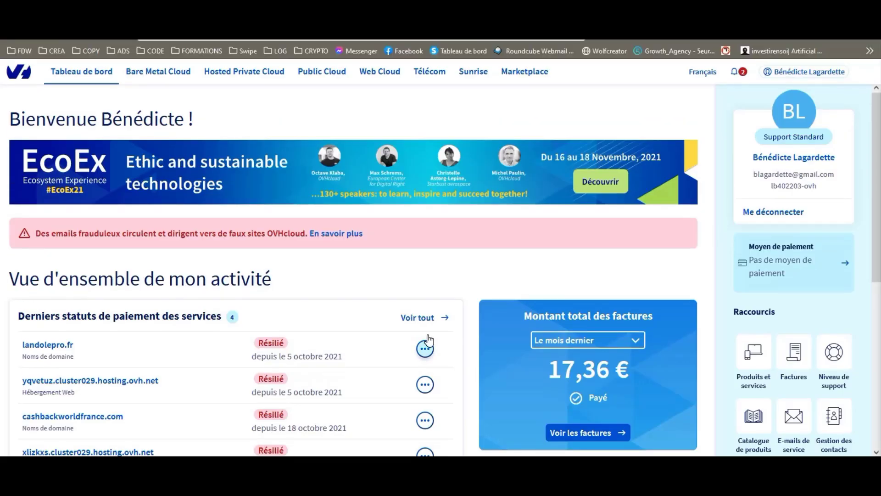
pyautogui.click(464, 116)
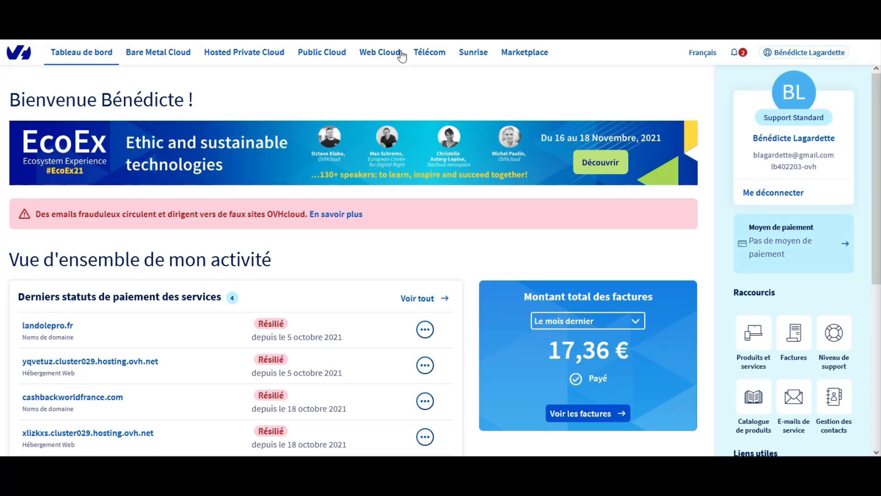
# Step: Open the DNS zone of the domain meilleursjeuxnft.fr in the Web Cloud section
pyautogui.click(386, 52)
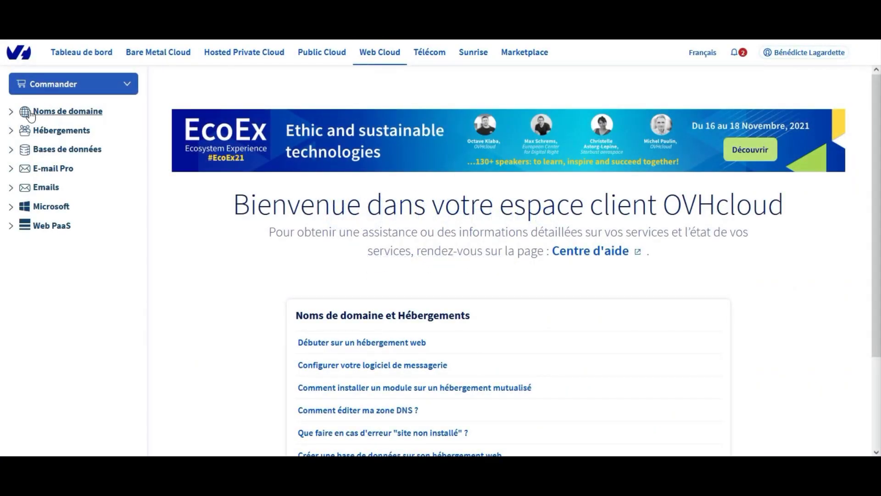
pyautogui.click(63, 115)
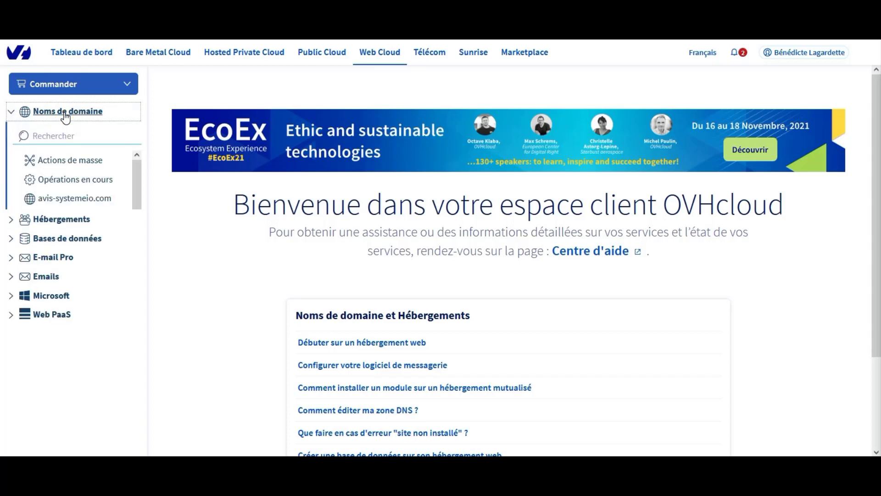
pyautogui.scroll(-2, 136, 200)
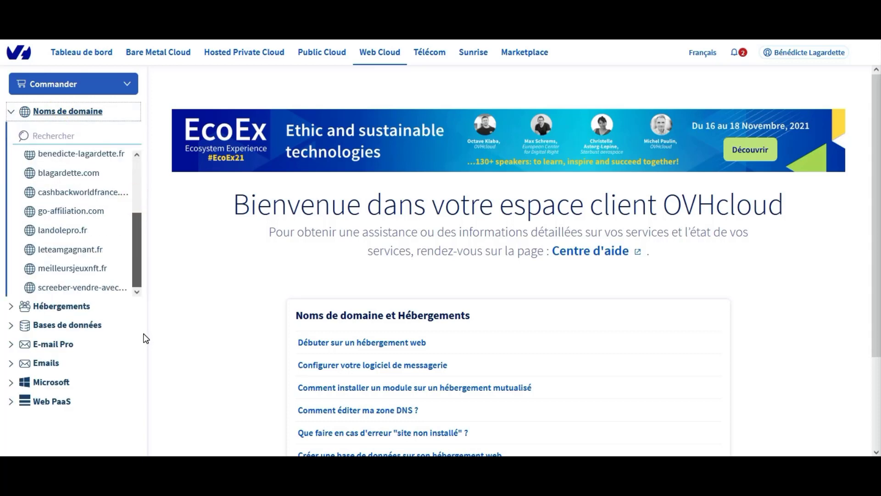
pyautogui.click(70, 268)
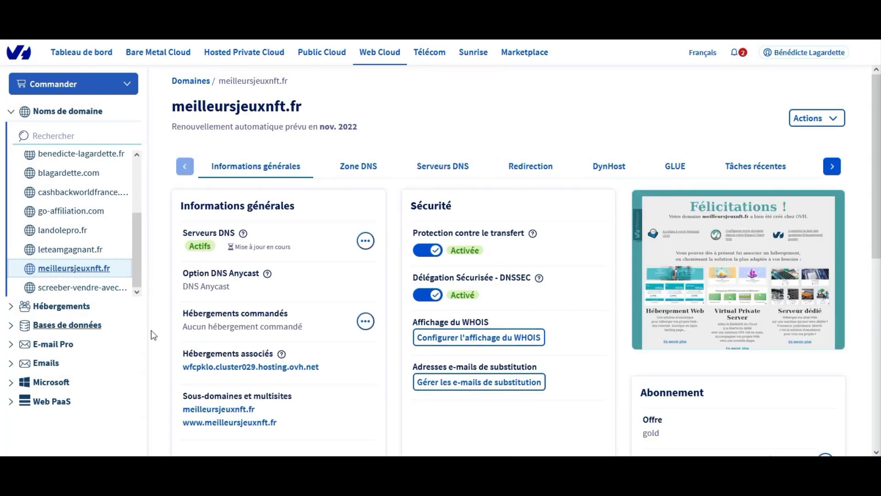
pyautogui.click(367, 168)
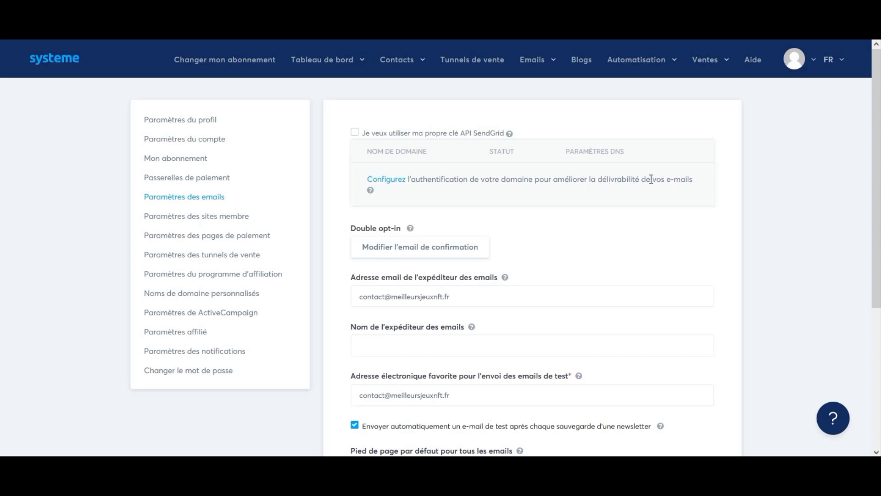
pyautogui.click(385, 184)
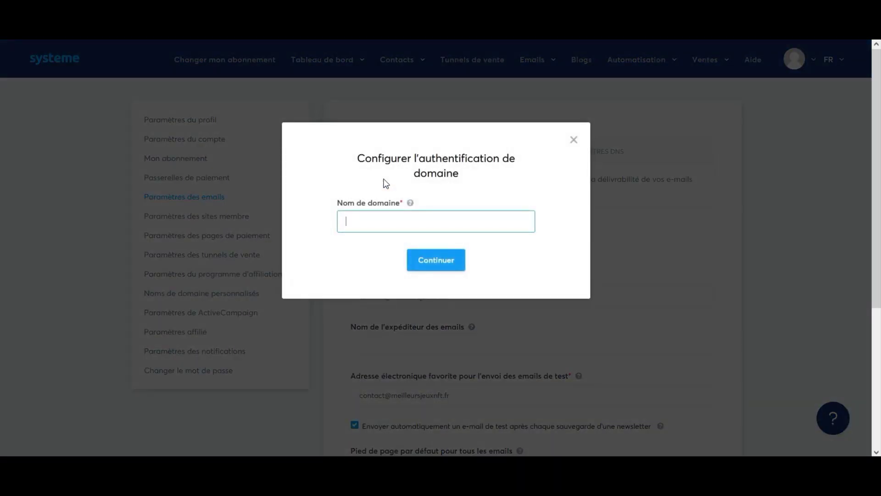
pyautogui.write('www')
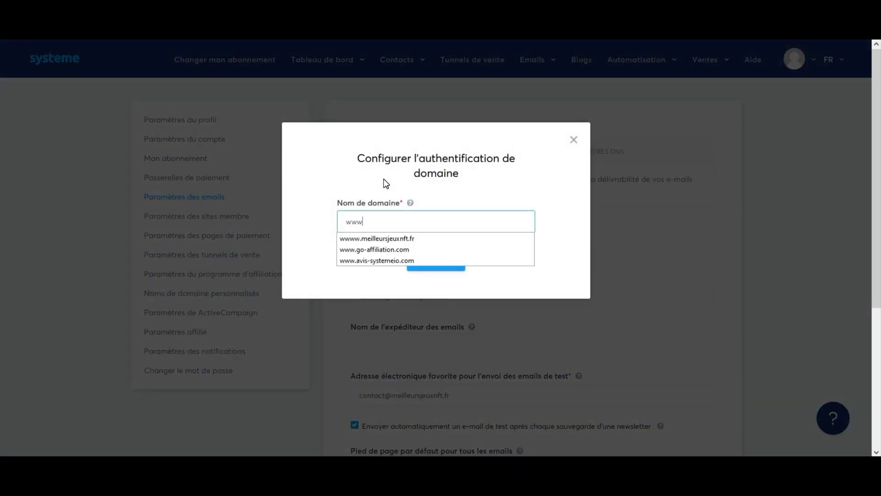
pyautogui.write('.meilleurs')
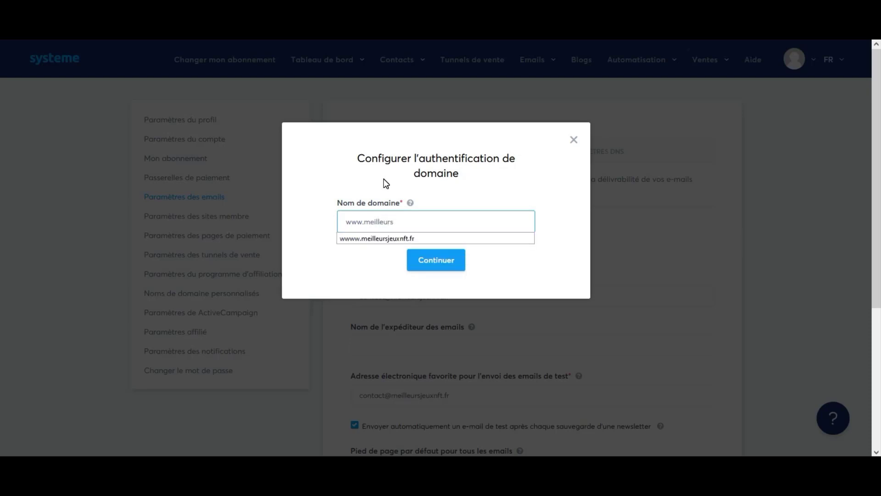
pyautogui.write('jeuxnft.fr')
pyautogui.click(468, 195)
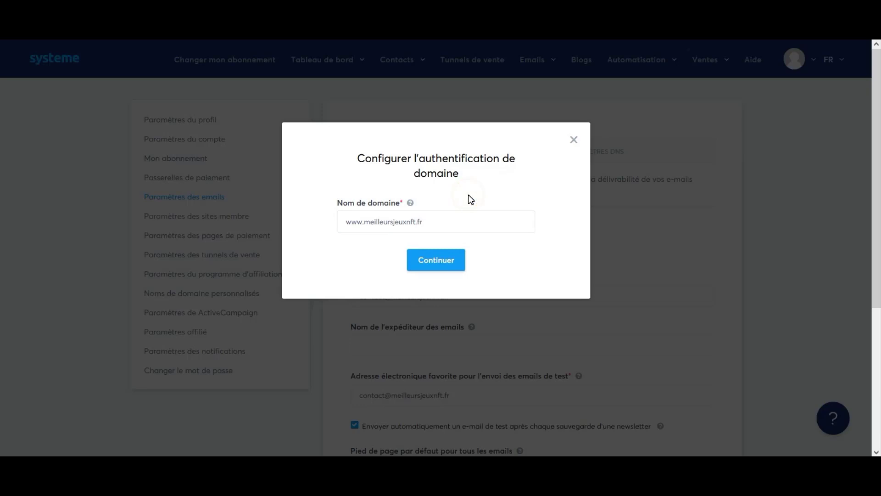
pyautogui.click(436, 260)
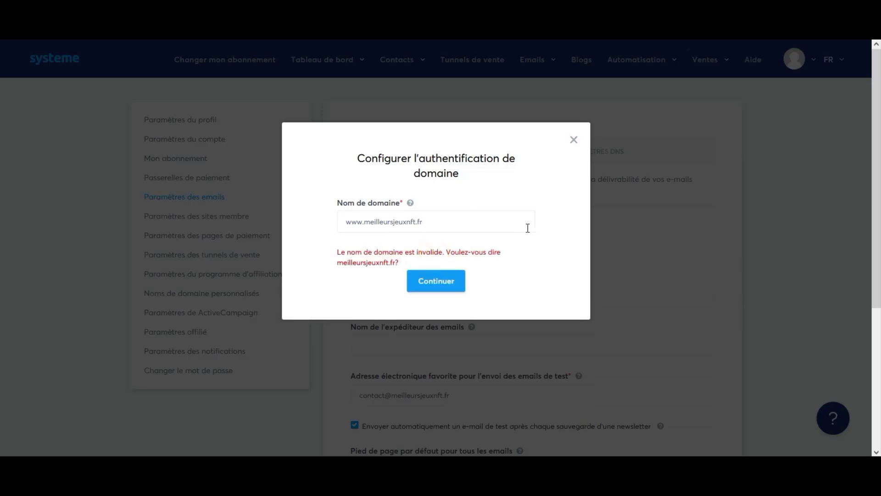
# Step: Correct the domain name to meilleursjeuxnft.fr without the www prefix and continue to the DNS records
pyautogui.click(365, 223)
pyautogui.press('BackSpace')
pyautogui.press('BackSpace')
pyautogui.press('BackSpace')
pyautogui.press('BackSpace')
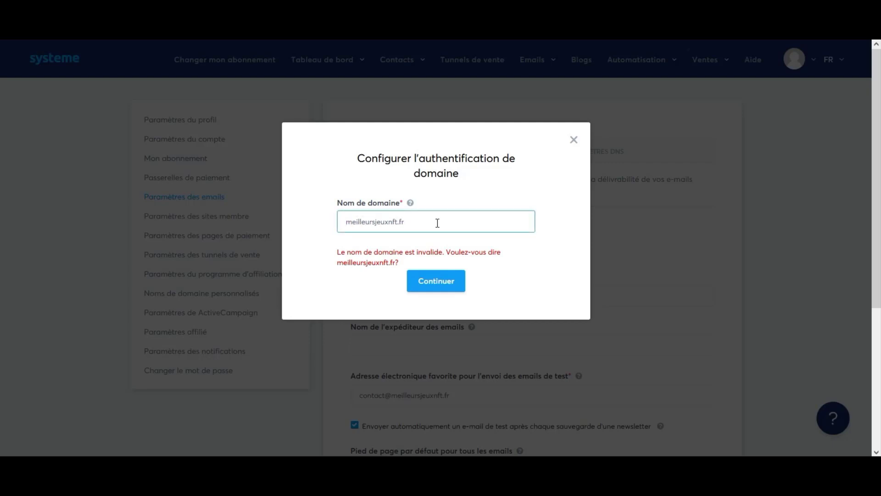
pyautogui.click(418, 277)
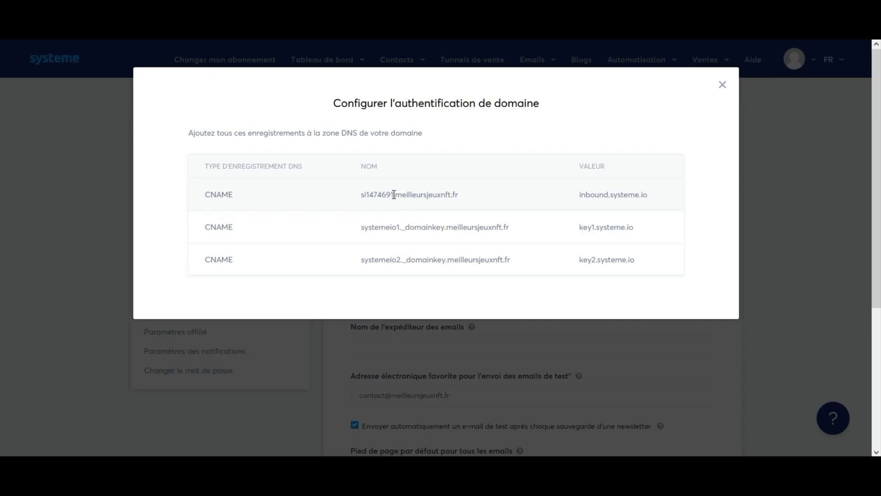
# Step: Copy si1474691 from the first authentication record and use it as the subdomain of a new CNAME entry in the OVH DNS zone
pyautogui.moveTo(393, 194); pyautogui.dragTo(360, 194)
pyautogui.hotkey('ctrl', 'c')
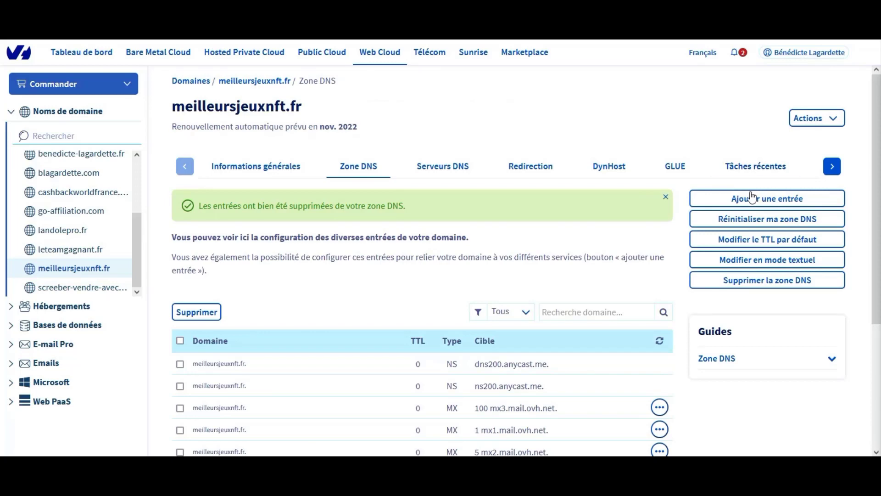
pyautogui.click(753, 197)
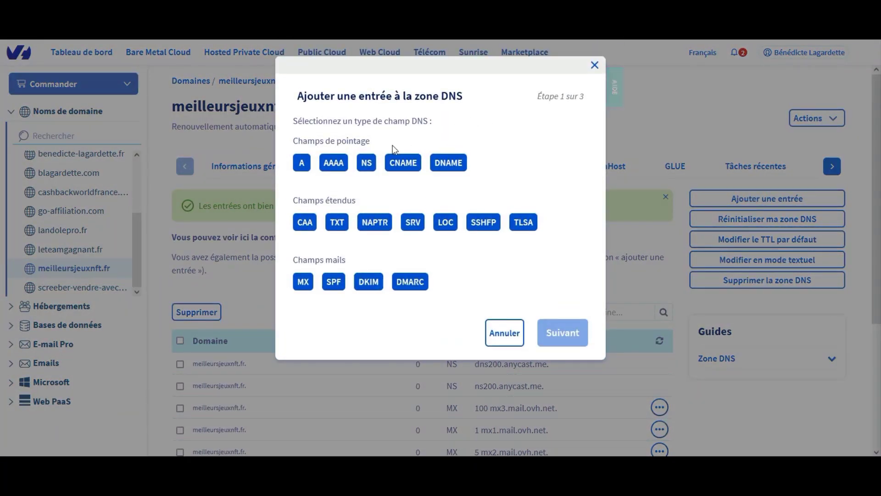
pyautogui.click(394, 163)
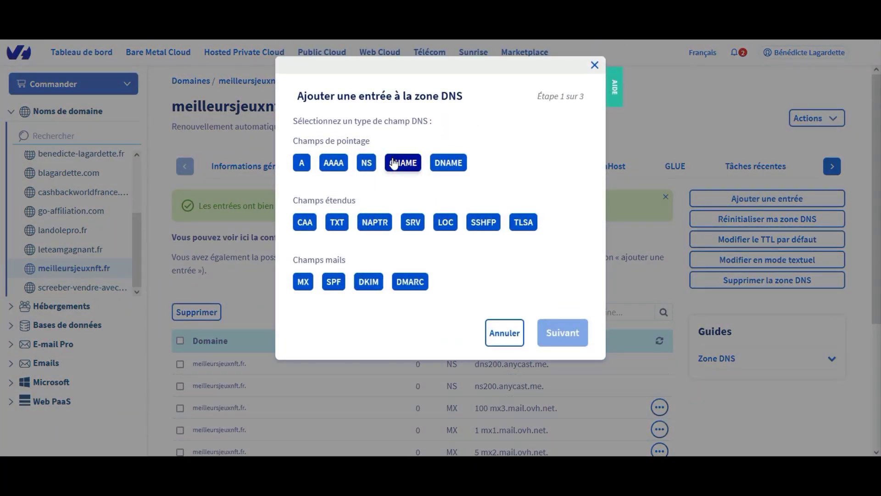
pyautogui.click(394, 163)
pyautogui.click(398, 145)
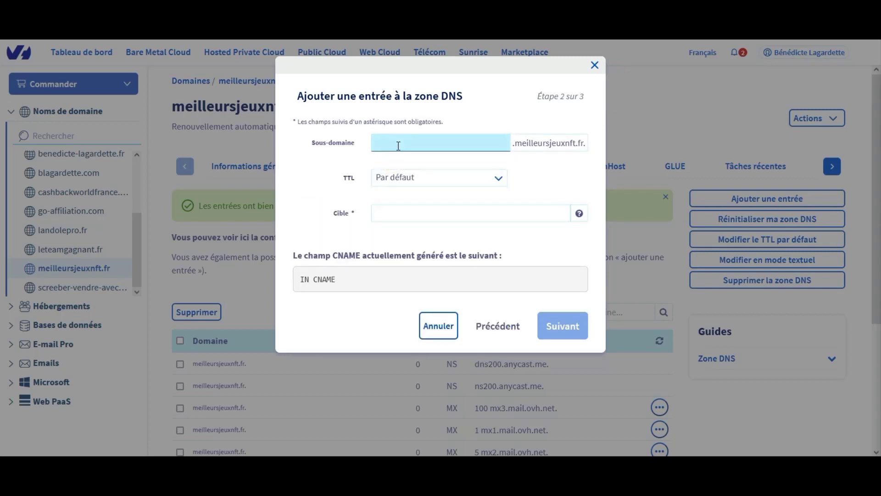
pyautogui.hotkey('ctrl', 'v')
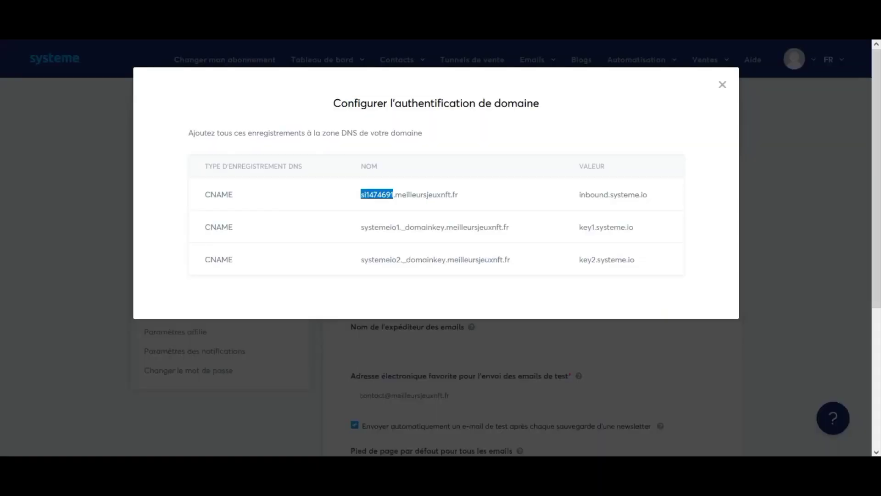
# Step: Copy the first record's value from Systeme.io, set the OVH entry's target to "inbound.systeme.io." with a trailing dot, and validate the CNAME entry
pyautogui.moveTo(650, 195); pyautogui.dragTo(571, 196)
pyautogui.hotkey('ctrl', 'c')
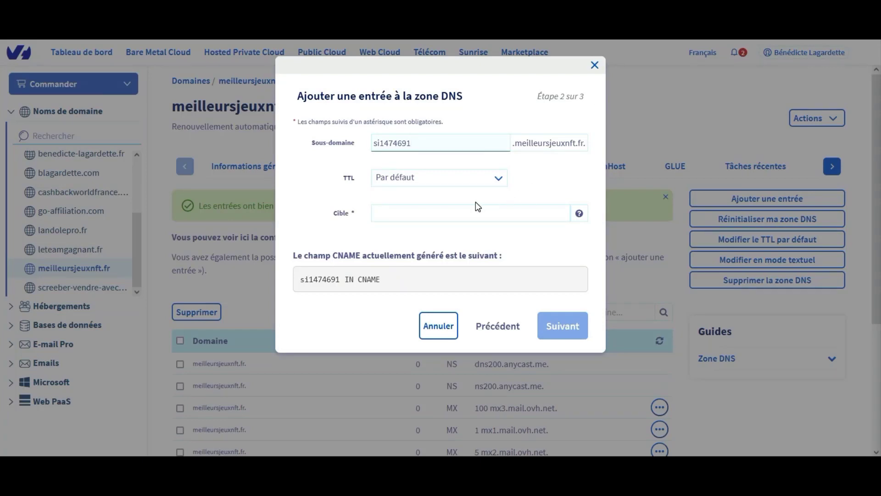
pyautogui.click(471, 213)
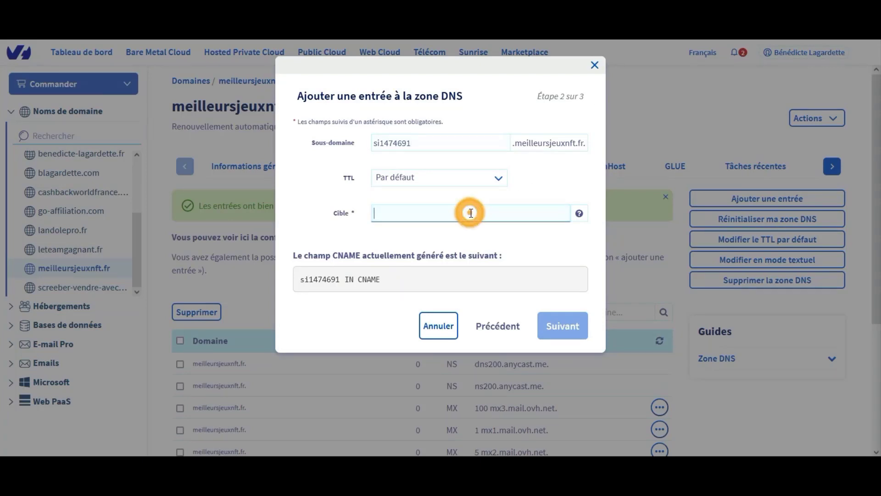
pyautogui.hotkey('ctrl', 'v')
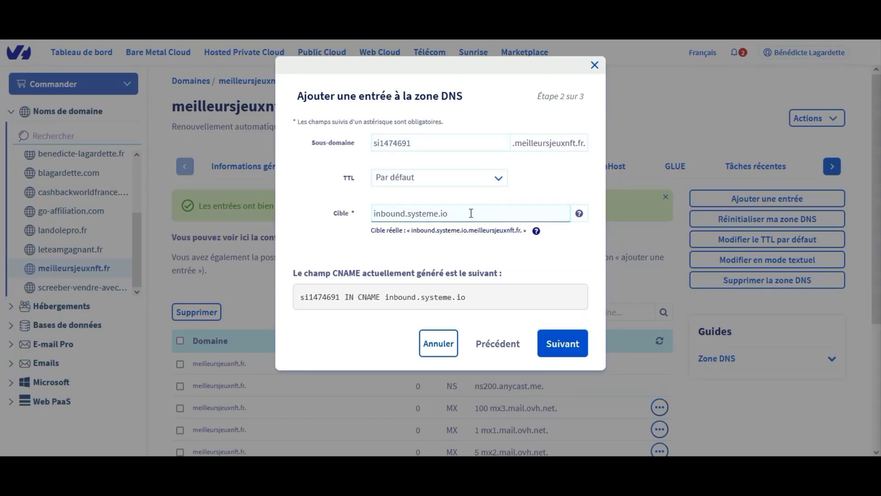
pyautogui.write('.')
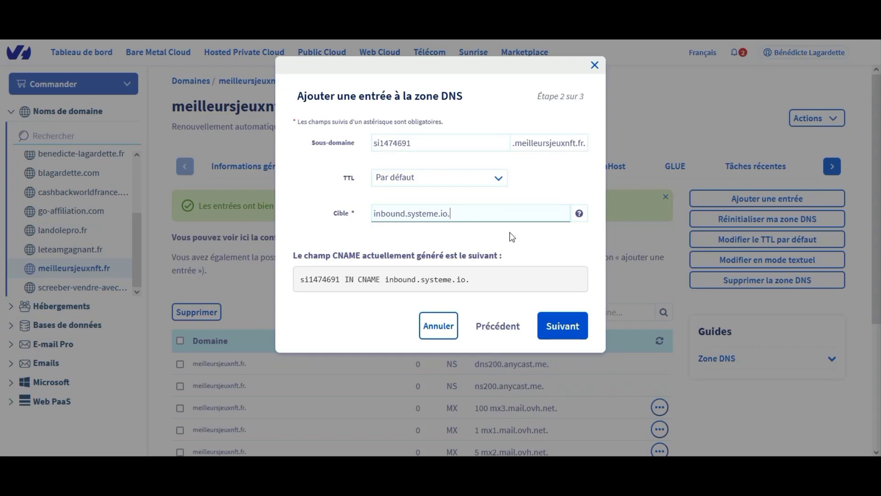
pyautogui.click(556, 319)
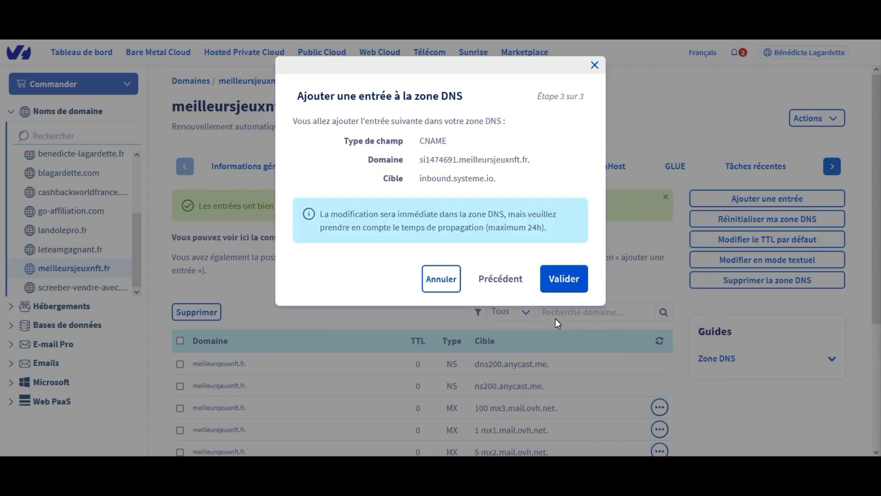
pyautogui.click(566, 277)
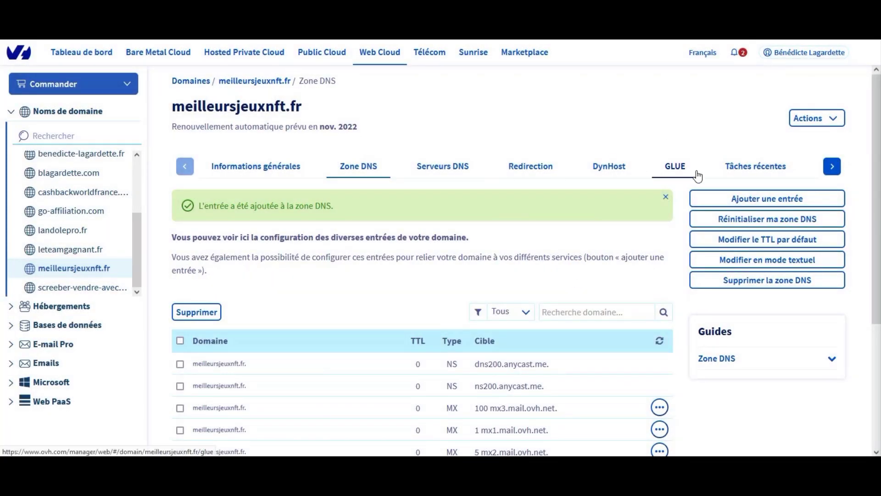
# Step: Start another CNAME entry in OVH and set its subdomain to systemeio1._domainkey, copied from the second Systeme.io record
pyautogui.click(702, 198)
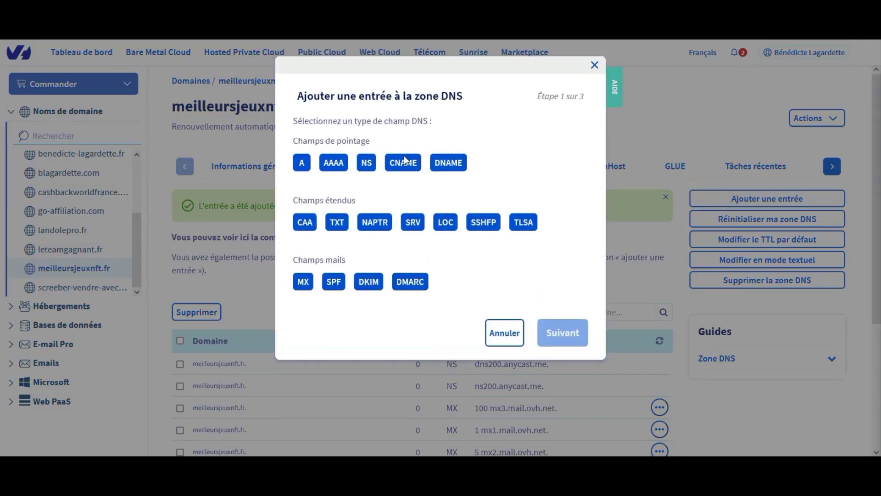
pyautogui.click(405, 162)
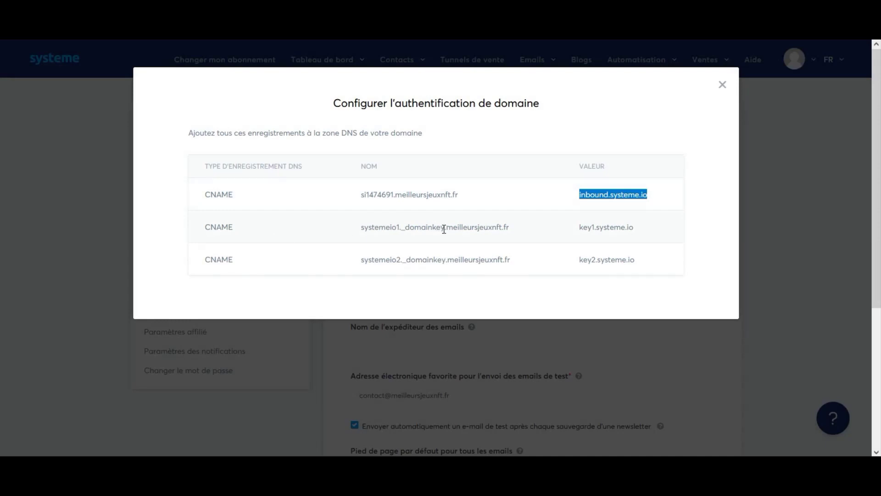
pyautogui.moveTo(444, 228); pyautogui.dragTo(373, 230)
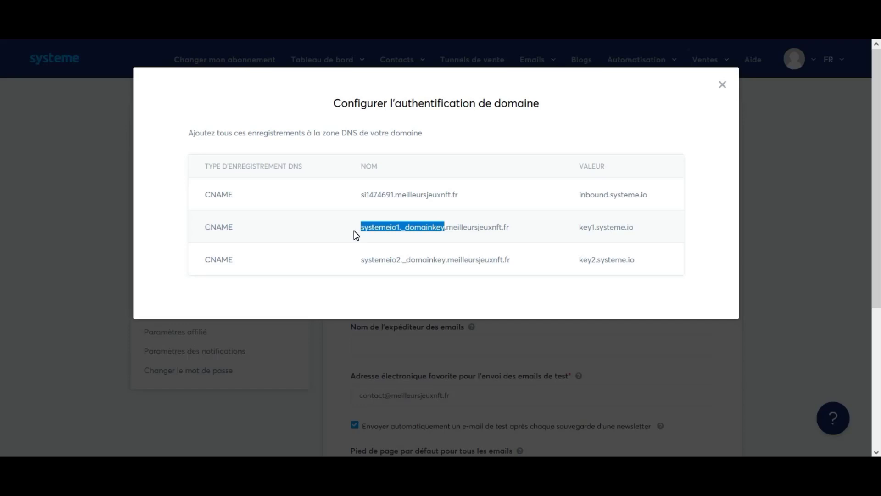
pyautogui.click(514, 10)
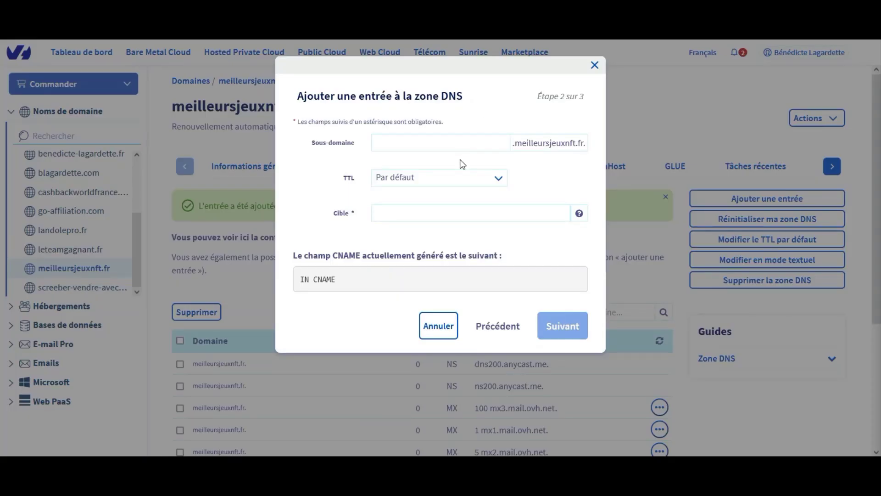
pyautogui.click(460, 142)
pyautogui.write('systemeio1._domainkey')
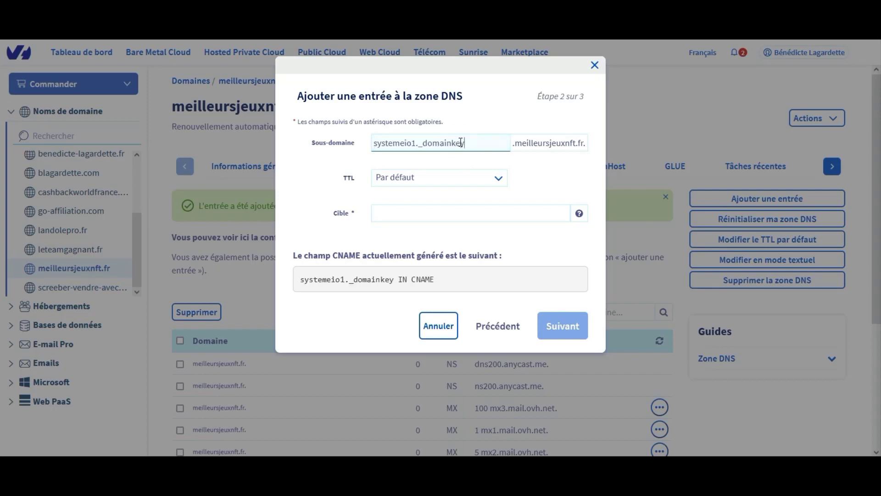
# Step: Copy the second record's value from Systeme.io, set the OVH entry's target to "key1.systeme.io." with a trailing dot, and validate the CNAME entry
pyautogui.click(413, 9)
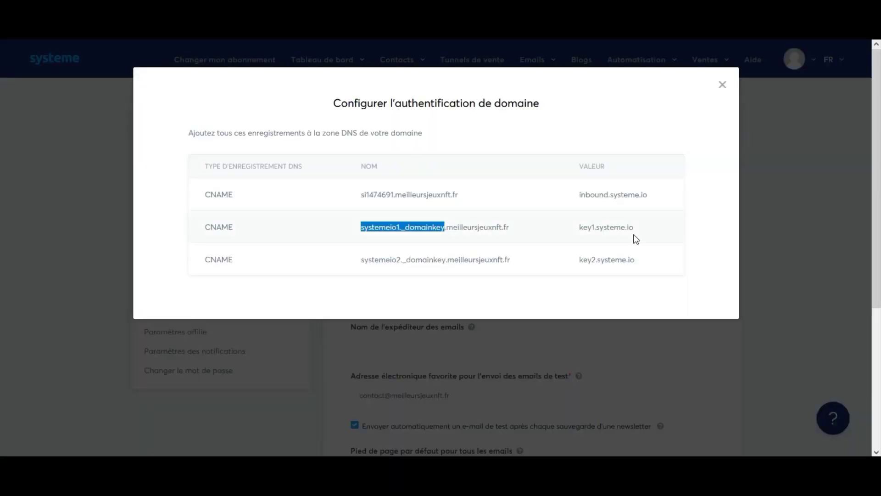
pyautogui.moveTo(636, 232); pyautogui.dragTo(571, 231)
pyautogui.hotkey('ctrl', 'c')
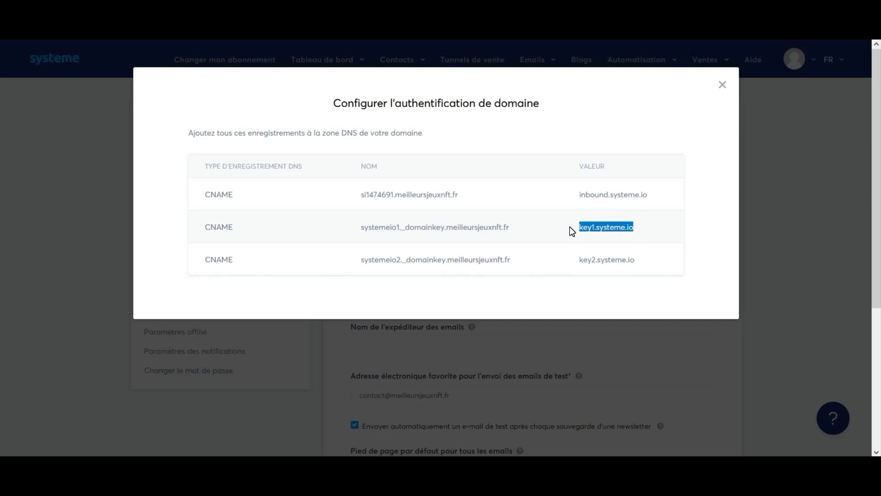
pyautogui.click(514, 9)
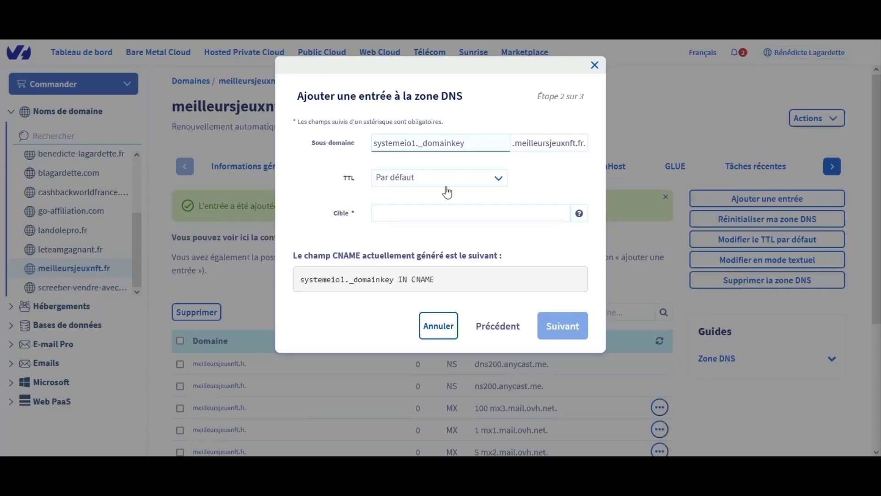
pyautogui.click(425, 219)
pyautogui.hotkey('ctrl', 'v')
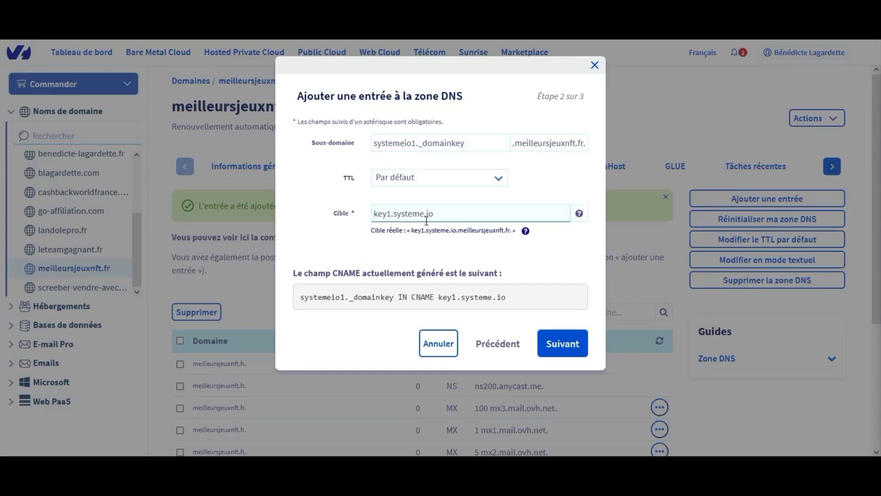
pyautogui.write('.')
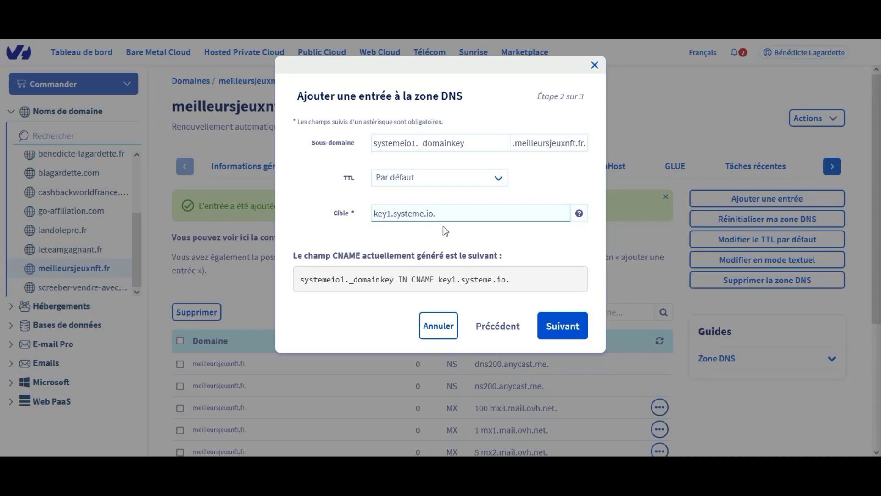
pyautogui.click(556, 332)
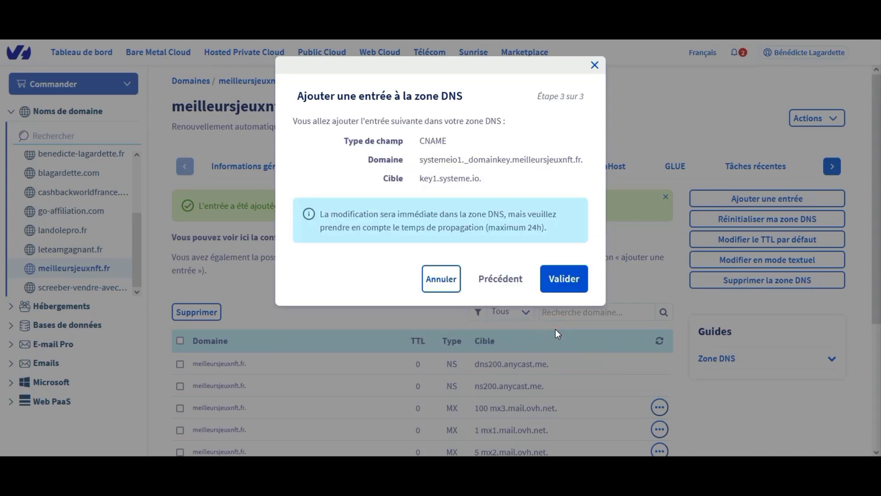
pyautogui.click(555, 280)
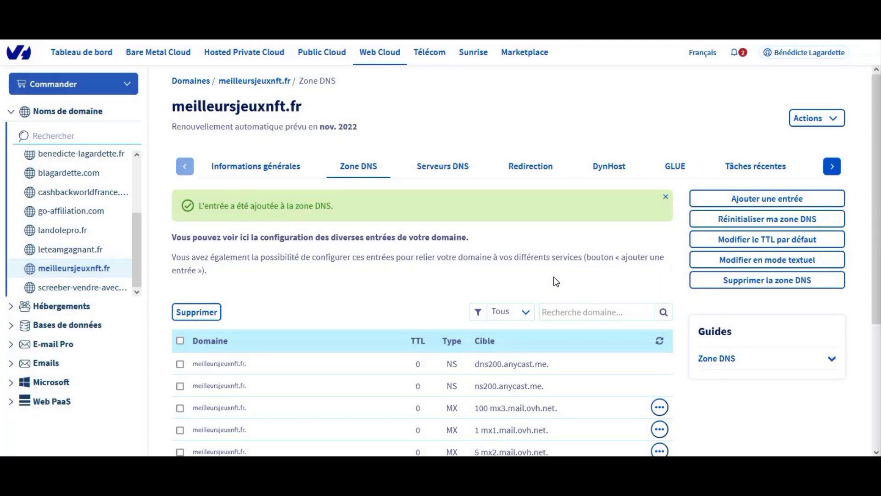
# Step: Start a further CNAME entry in OVH and set its subdomain to systemeio2._domainkey, copied from the third Systeme.io record
pyautogui.click(720, 196)
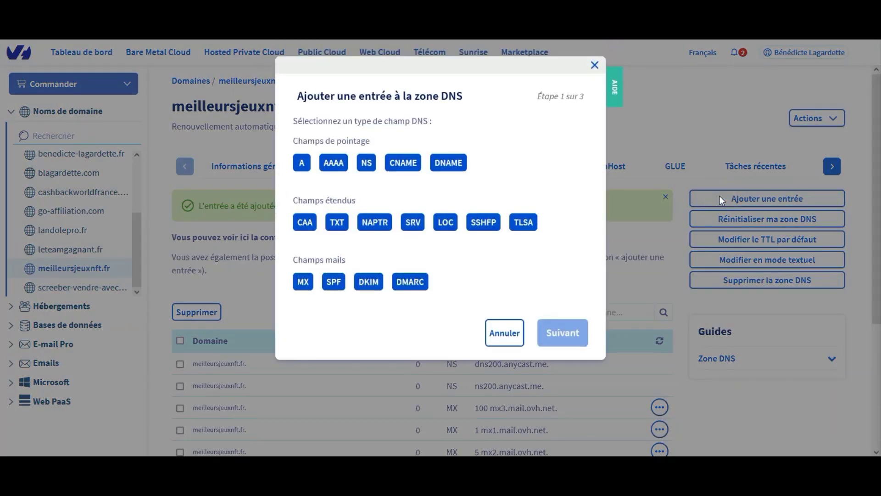
pyautogui.click(402, 163)
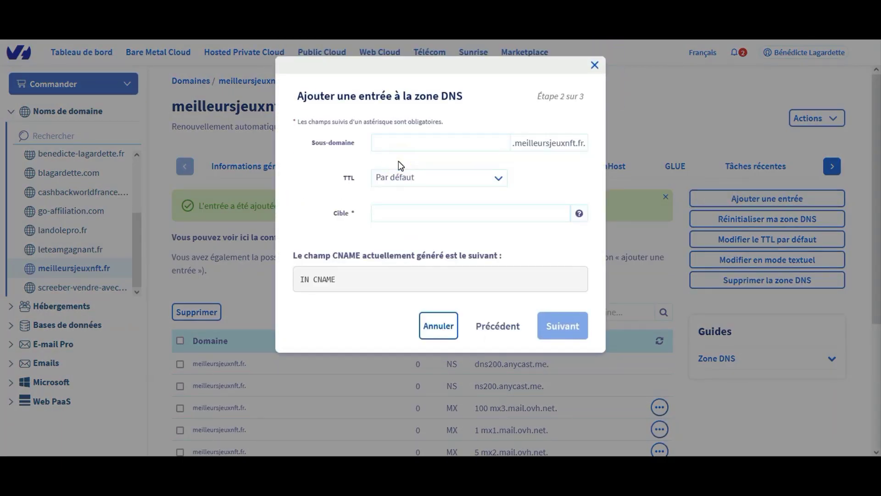
pyautogui.hotkey('ctrl', 'Tab')
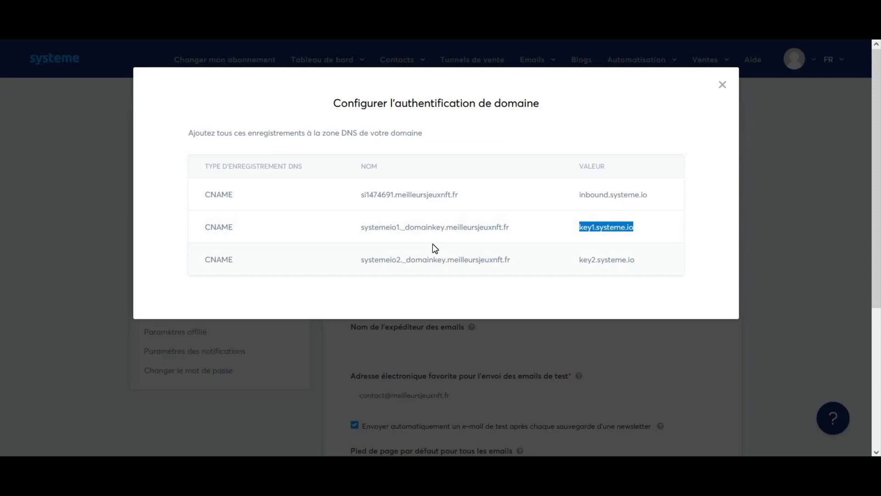
pyautogui.moveTo(445, 259); pyautogui.dragTo(363, 269)
pyautogui.hotkey('ctrl', 'c')
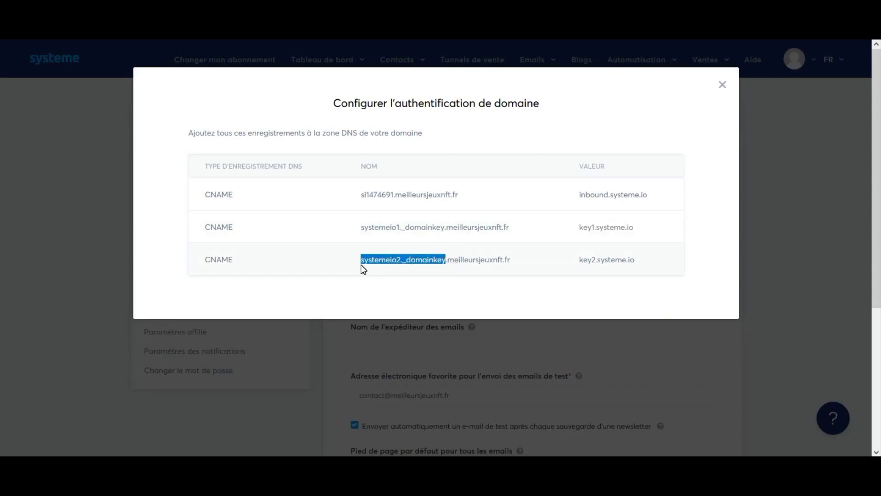
pyautogui.hotkey('ctrl', 'Tab')
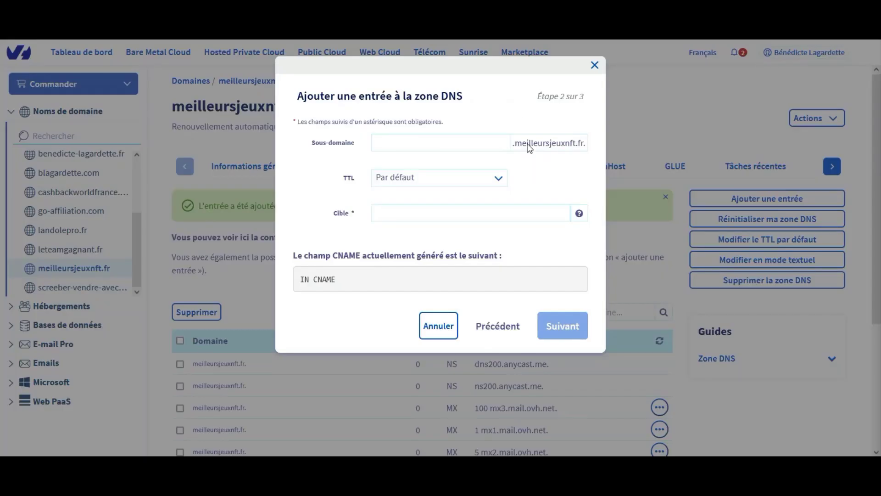
pyautogui.click(486, 142)
pyautogui.hotkey('ctrl', 'v')
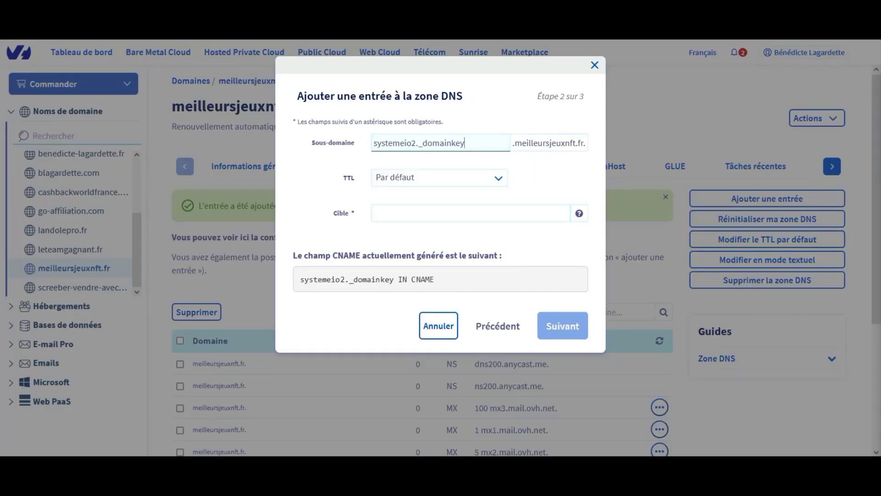
# Step: Copy the third record's value from Systeme.io, set the OVH entry's target to "key2.systeme.io." with a trailing dot, and validate the CNAME entry
pyautogui.hotkey('ctrl', 'Tab')
pyautogui.moveTo(642, 258); pyautogui.dragTo(580, 259)
pyautogui.hotkey('ctrl', 'c')
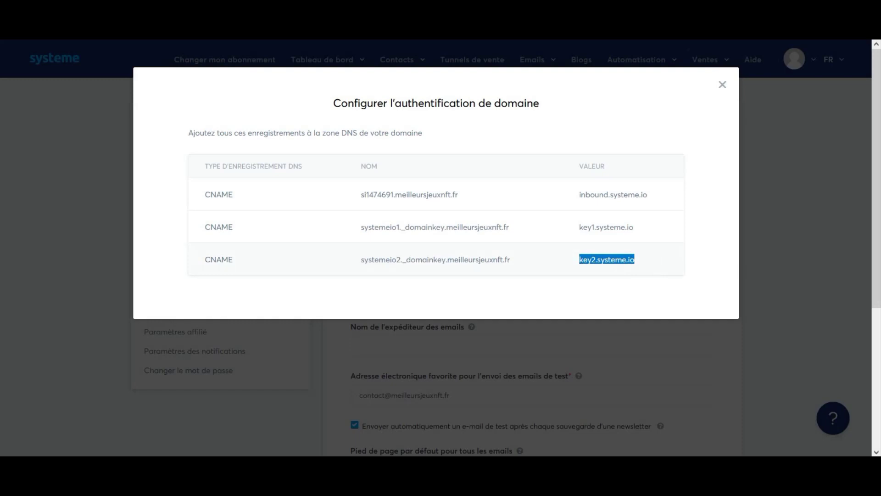
pyautogui.hotkey('ctrl', 'Tab')
pyautogui.click(483, 211)
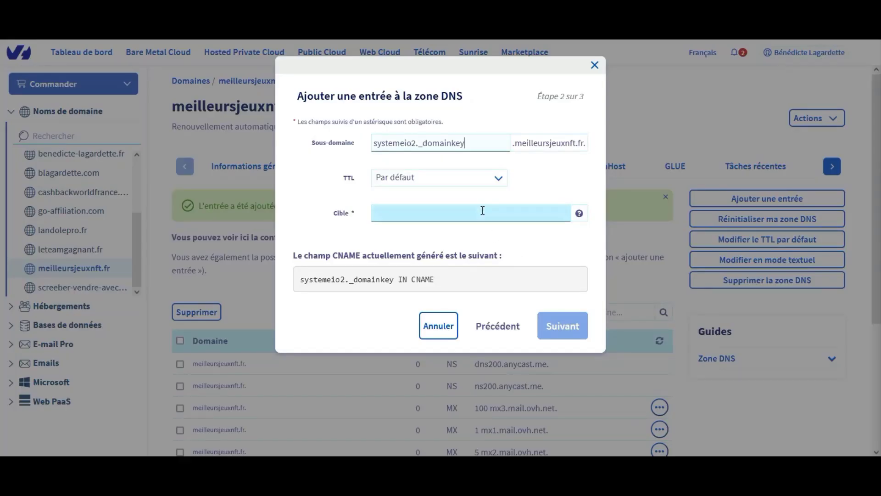
pyautogui.hotkey('ctrl', 'v')
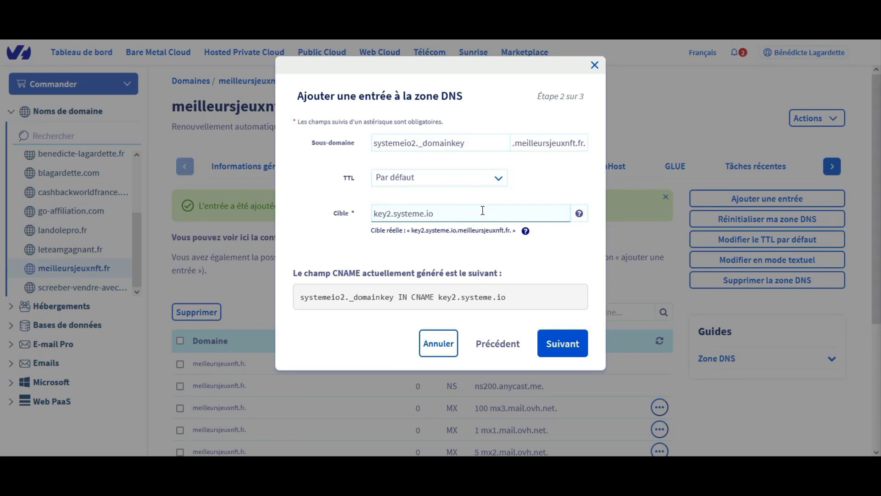
pyautogui.write('.')
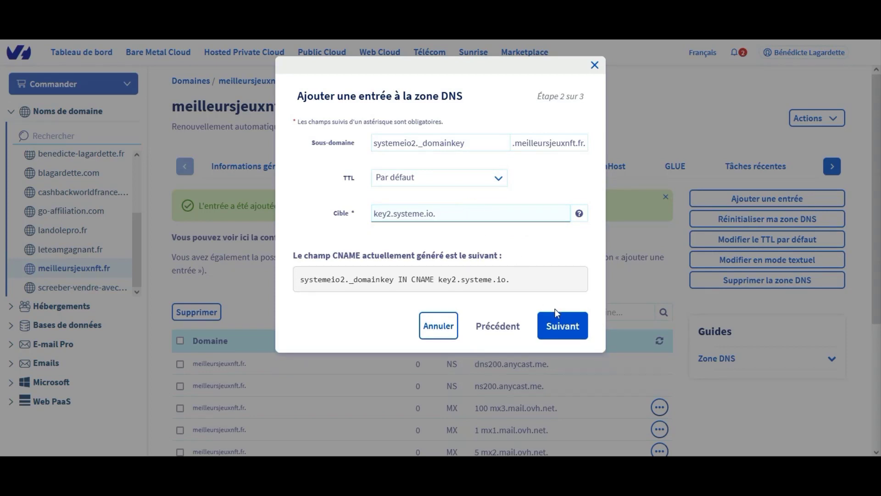
pyautogui.click(558, 321)
pyautogui.click(566, 288)
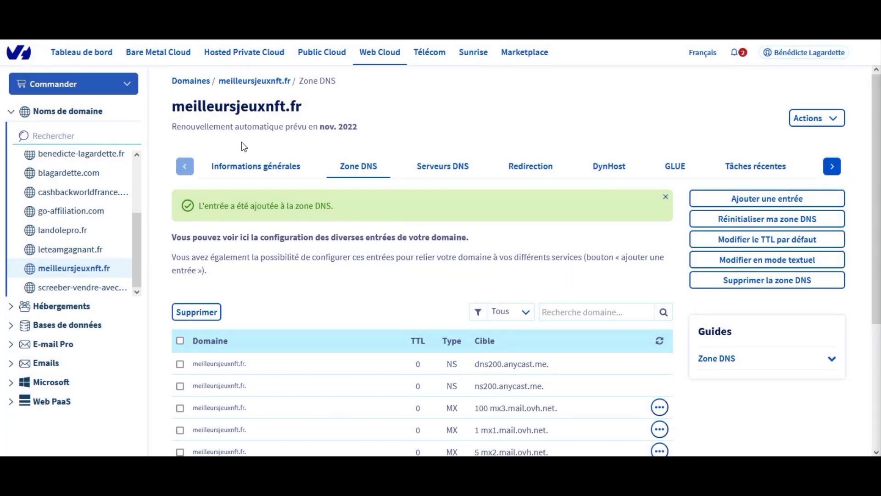
# Step: Return to Systeme.io, close the domain authentication records, and open the double opt-in confirmation email for editing
pyautogui.click(247, 177)
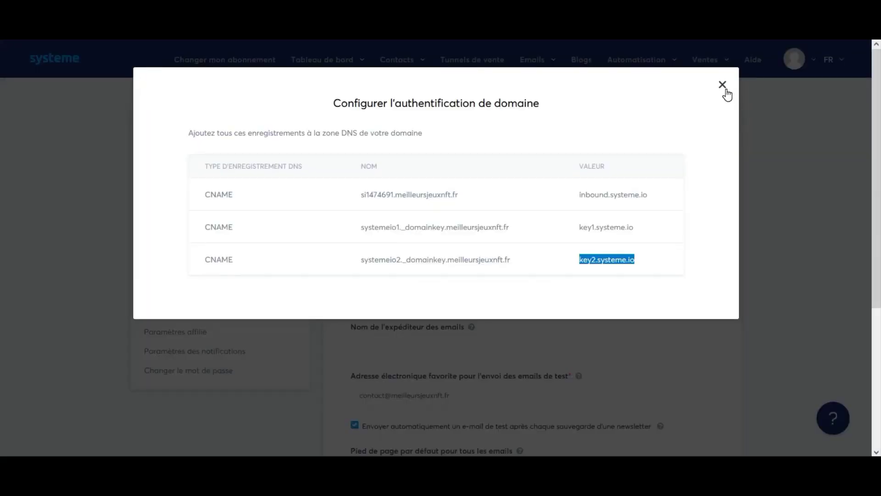
pyautogui.click(723, 86)
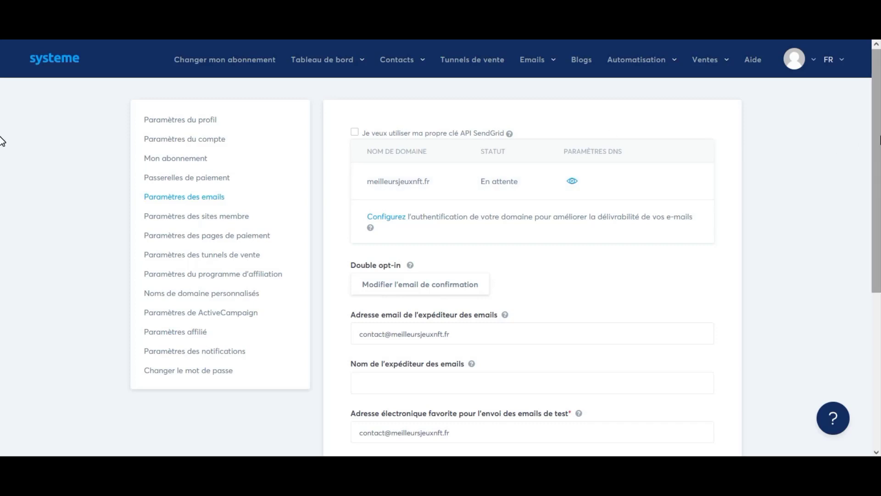
pyautogui.scroll(-3, 2, 147)
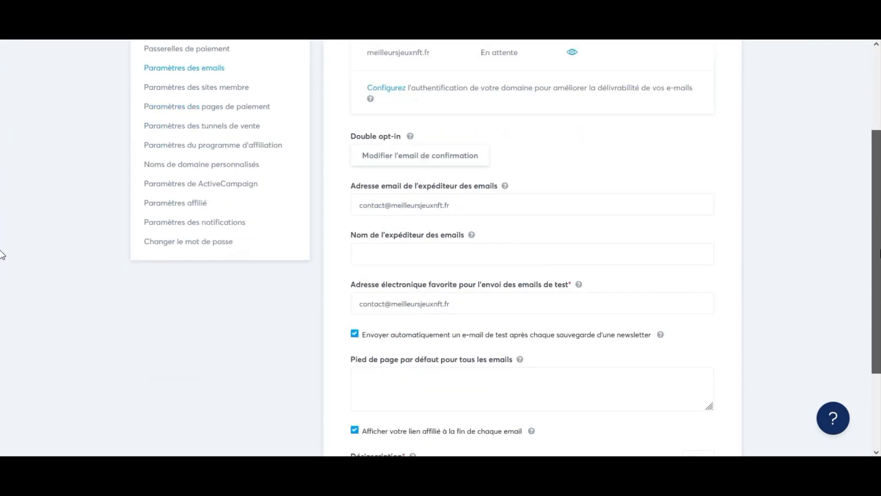
pyautogui.moveTo(880, 251)
pyautogui.mouseDown()
pyautogui.moveTo(876, 202)
pyautogui.moveTo(876, 235)
pyautogui.mouseUp()
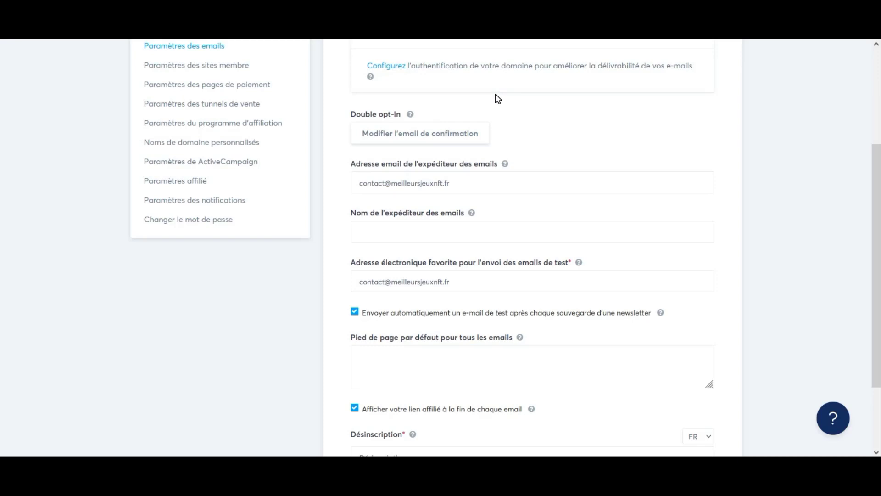
pyautogui.click(447, 129)
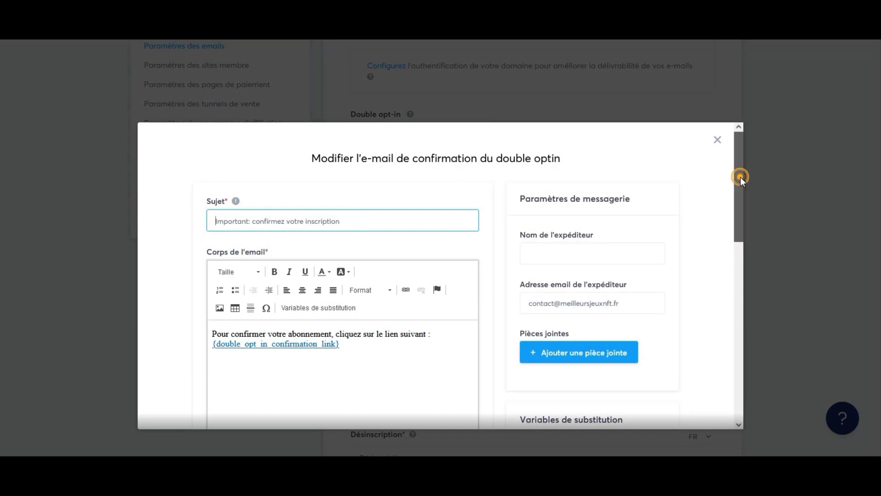
# Step: Below the confirmation link in the email body, add a paragraph starting "Si vous le désirez, vous pourrez vous désabonner facilement via un"
pyautogui.moveTo(741, 177); pyautogui.dragTo(746, 237)
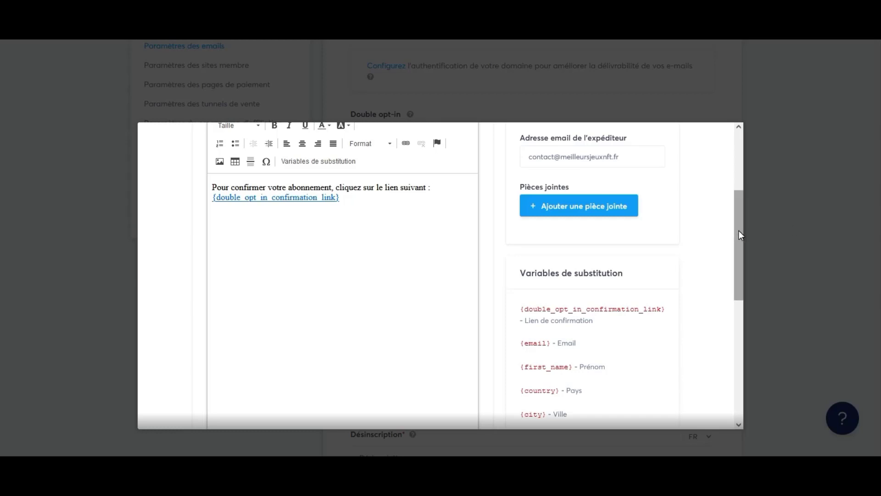
pyautogui.moveTo(740, 234)
pyautogui.mouseDown()
pyautogui.moveTo(744, 306)
pyautogui.moveTo(734, 221)
pyautogui.mouseUp()
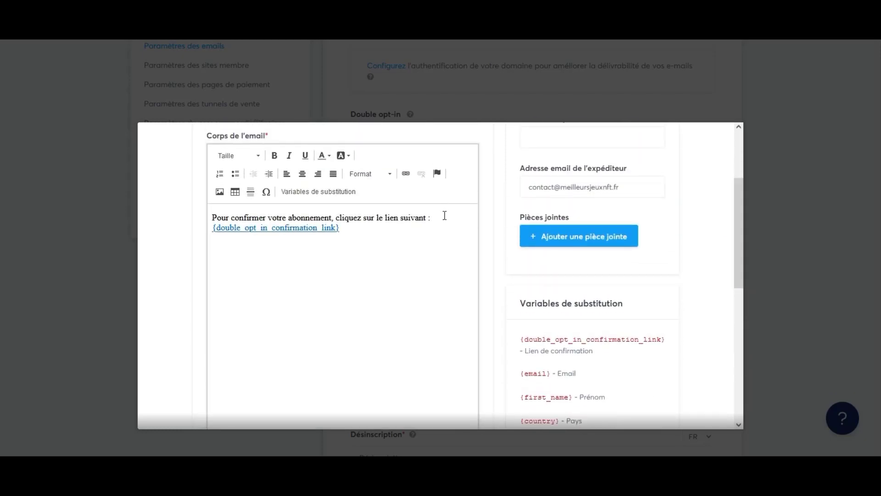
pyautogui.click(382, 228)
pyautogui.press('Return')
pyautogui.press('Return')
pyautogui.write('Si vous le désriez')
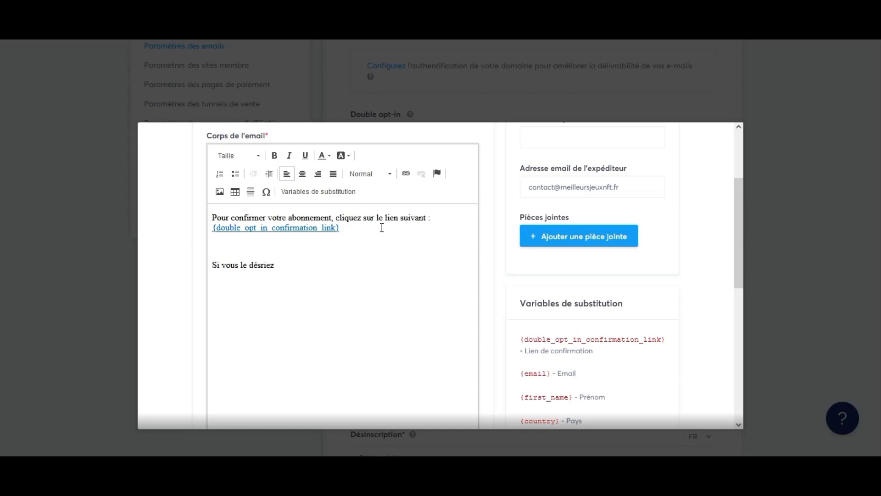
pyautogui.press('BackSpace')
pyautogui.press('BackSpace')
pyautogui.press('BackSpace')
pyautogui.press('BackSpace')
pyautogui.write('irez, vous pourrez vous désab')
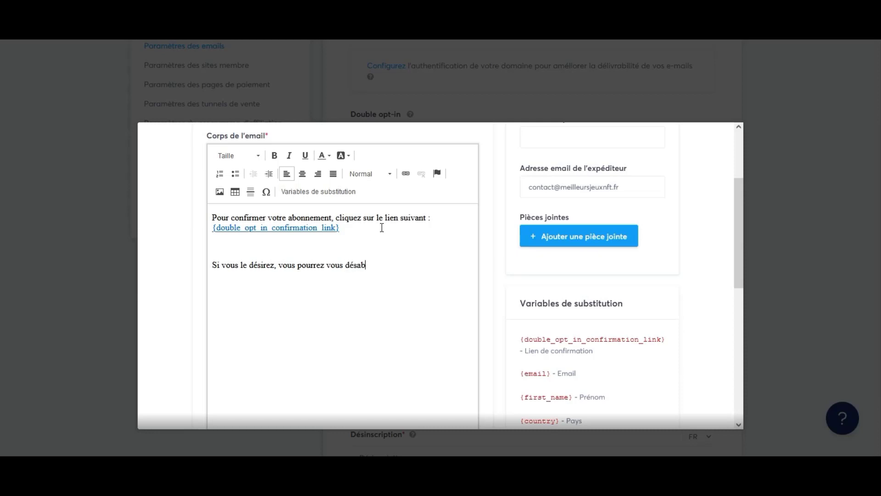
pyautogui.write('onner ')
pyautogui.write('ra')
pyautogui.press('BackSpace')
pyautogui.press('BackSpace')
pyautogui.write('facilement via un')
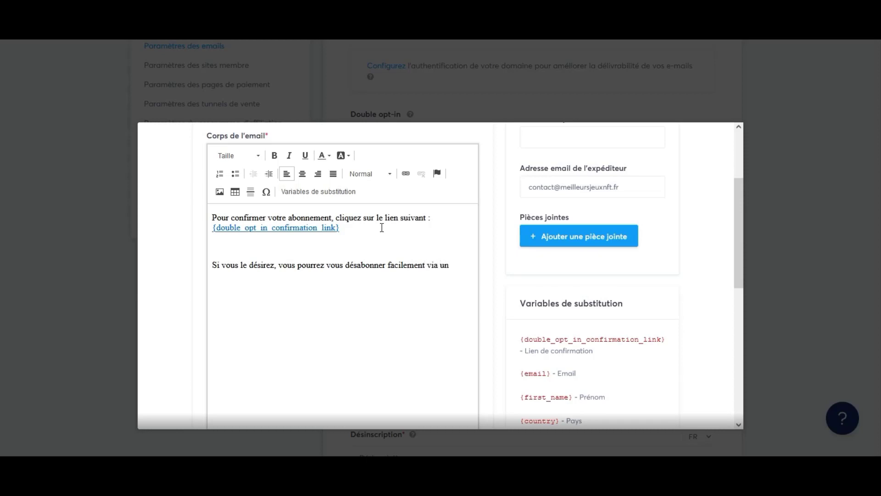
# Step: Complete the unsubscribe sentence with "lien présent dans chaque email que vous recevrez de ma part."
pyautogui.write(' lien présent dan')
pyautogui.write('haqun de')
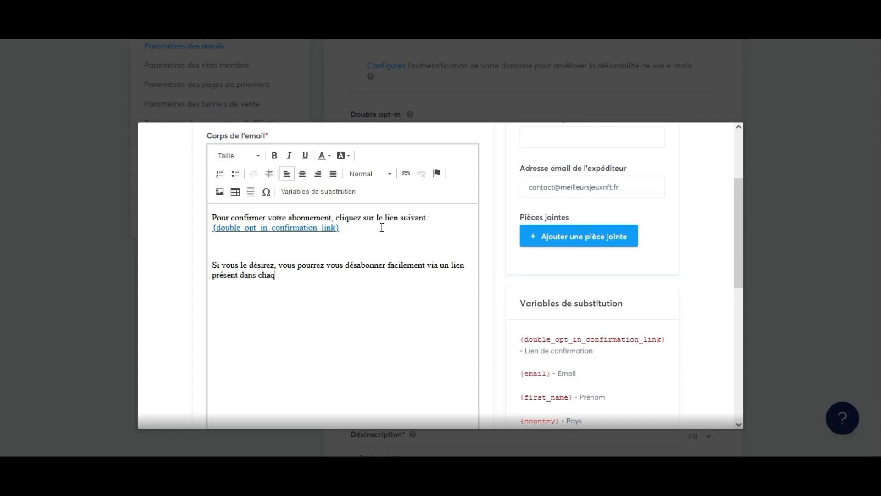
pyautogui.press('BackSpace')
pyautogui.press('BackSpace')
pyautogui.press('BackSpace')
pyautogui.press('BackSpace')
pyautogui.press('BackSpace')
pyautogui.press('BackSpace')
pyautogui.press('BackSpace')
pyautogui.write('aque email que vous recevrez')
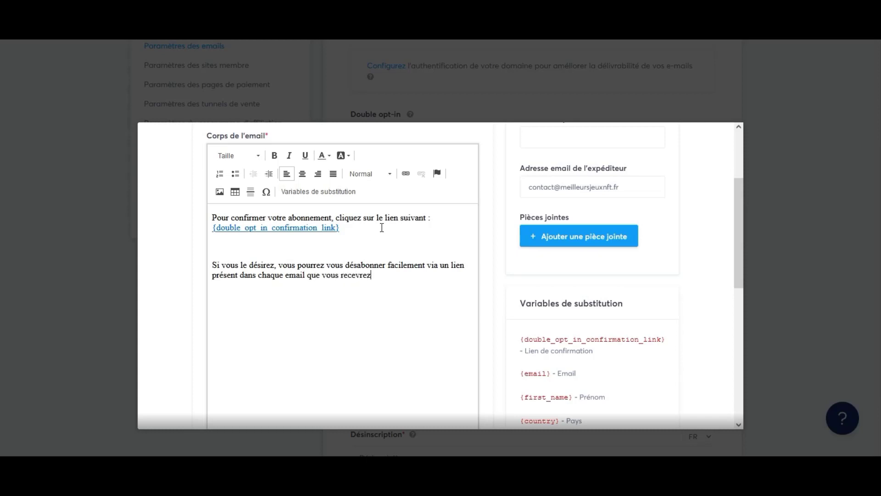
pyautogui.write(' de ma part')
pyautogui.write("N'hésite")
pyautogui.write('z')
pyautogui.write(' pas')
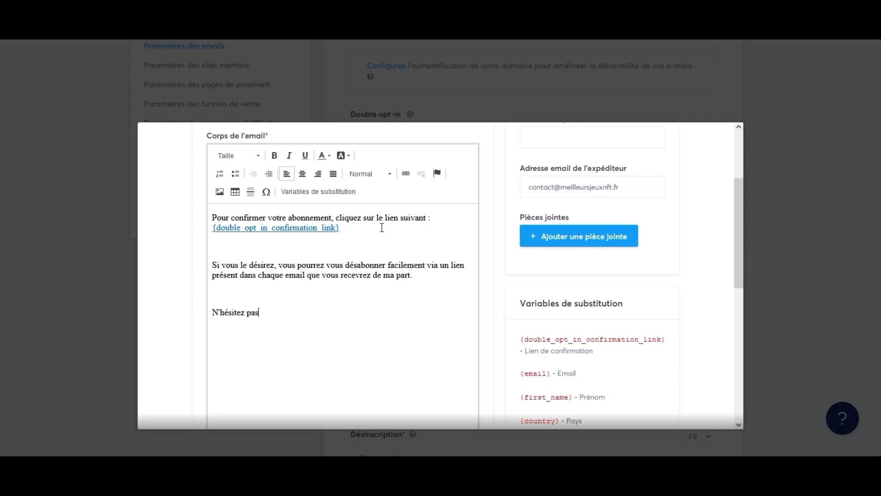
pyautogui.write(' à visitez mon blog ....')
pyautogui.press('BackSpace')
pyautogui.press('BackSpace')
pyautogui.press('BackSpace')
pyautogui.press('BackSpace')
pyautogui.press('BackSpace')
pyautogui.press('BackSpace')
pyautogui.press('BackSpace')
pyautogui.press('BackSpace')
pyautogui.press('BackSpace')
pyautogui.press('BackSpace')
pyautogui.press('BackSpace')
pyautogui.press('BackSpace')
pyautogui.press('BackSpace')
pyautogui.press('BackSpace')
pyautogui.press('BackSpace')
pyautogui.press('BackSpace')
pyautogui.press('BackSpace')
pyautogui.press('BackSpace')
pyautogui.press('BackSpace')
pyautogui.press('BackSpace')
pyautogui.press('BackSpace')
pyautogui.press('BackSpace')
pyautogui.press('BackSpace')
pyautogui.press('BackSpace')
pyautogui.press('BackSpace')
# Step: Try to save the edited double opt-in confirmation email
pyautogui.moveTo(737, 222); pyautogui.dragTo(739, 362)
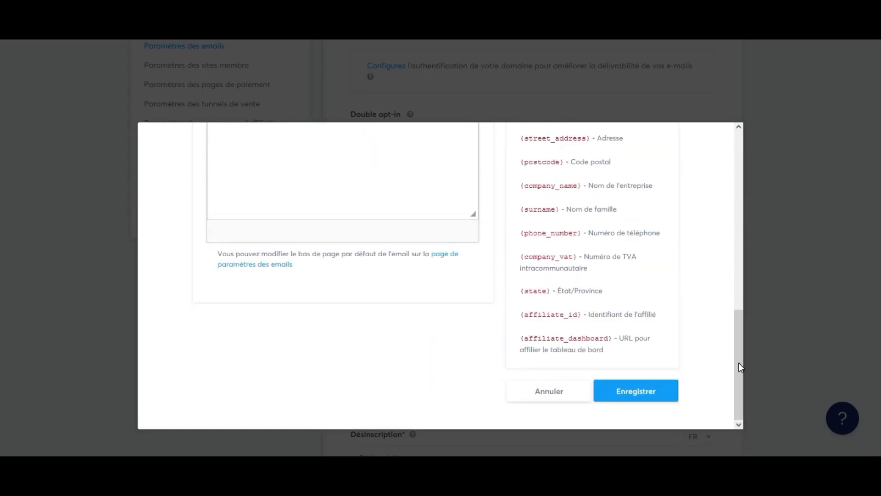
pyautogui.click(651, 389)
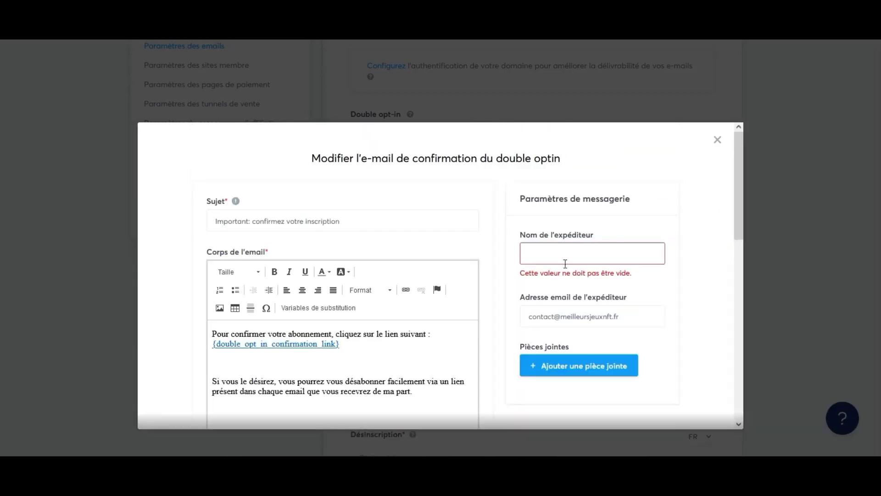
pyautogui.click(649, 251)
pyautogui.write('beno')
pyautogui.press('BackSpace')
pyautogui.press('BackSpace')
pyautogui.press('BackSpace')
pyautogui.press('BackSpace')
pyautogui.press('Tab')
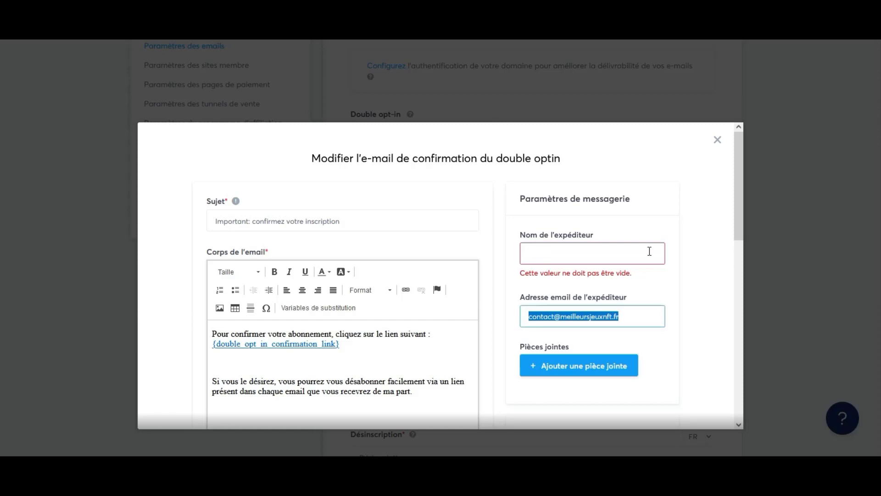
# Step: Enter the sender's name in the double opt-in confirmation email's messaging settings and save the email
pyautogui.click(649, 251)
pyautogui.write('B')
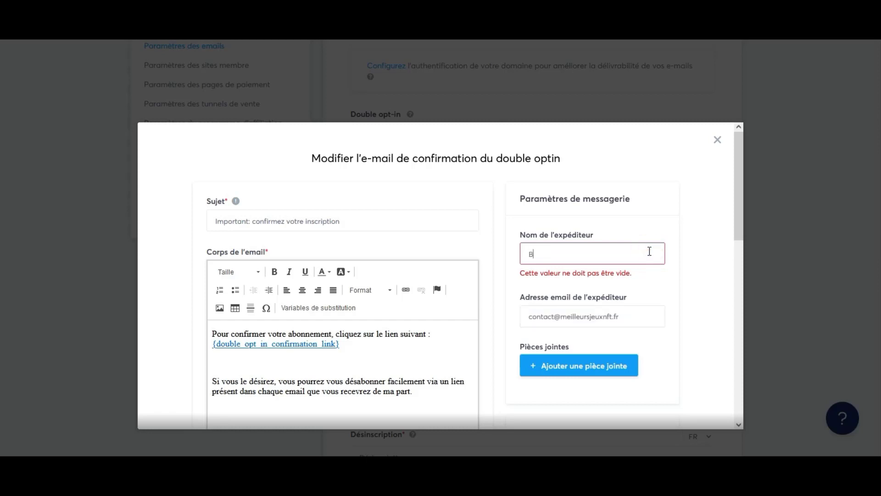
pyautogui.write('éné Nft')
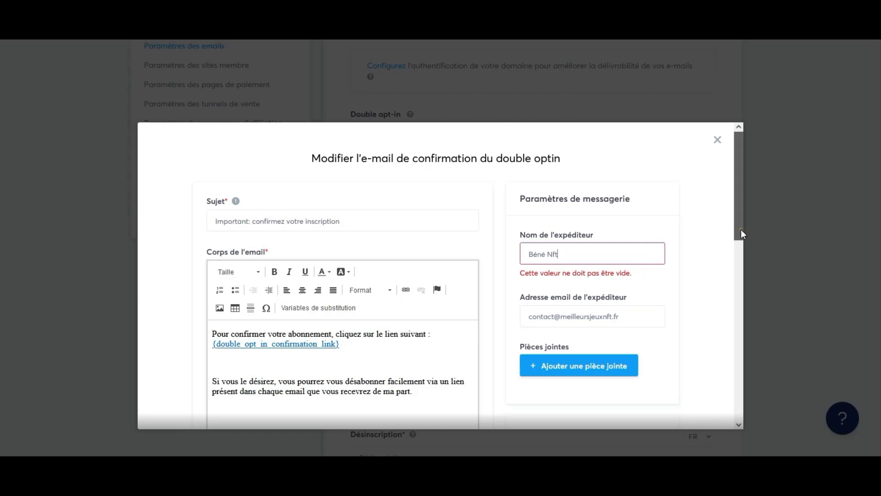
pyautogui.moveTo(741, 229); pyautogui.dragTo(734, 420)
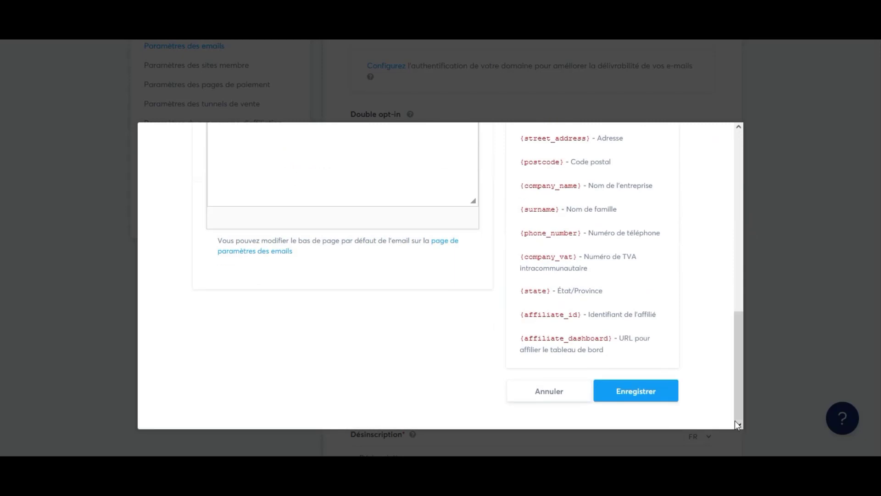
pyautogui.click(643, 401)
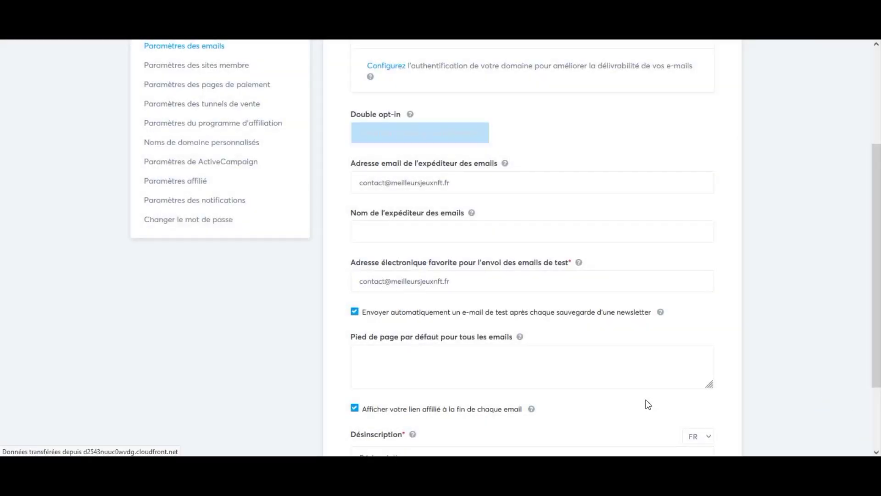
# Step: Fill in the default email sender name in the email settings with the same sender name
pyautogui.click(437, 235)
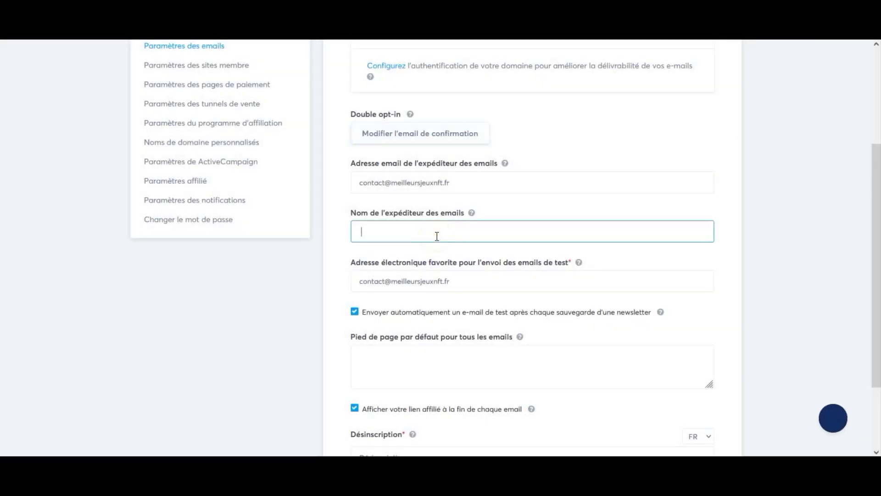
pyautogui.write('Béné')
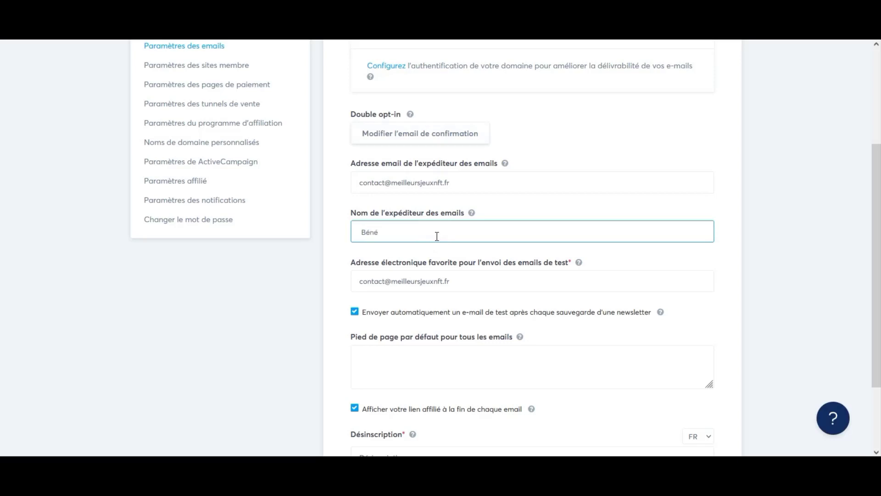
pyautogui.write(' Nft')
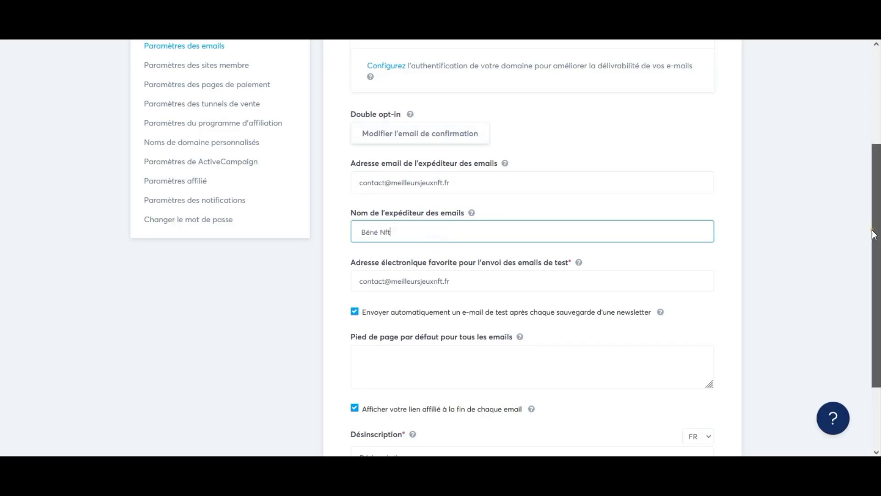
# Step: Check the help note explaining what the default footer for all emails should contain
pyautogui.moveTo(874, 235); pyautogui.dragTo(874, 289)
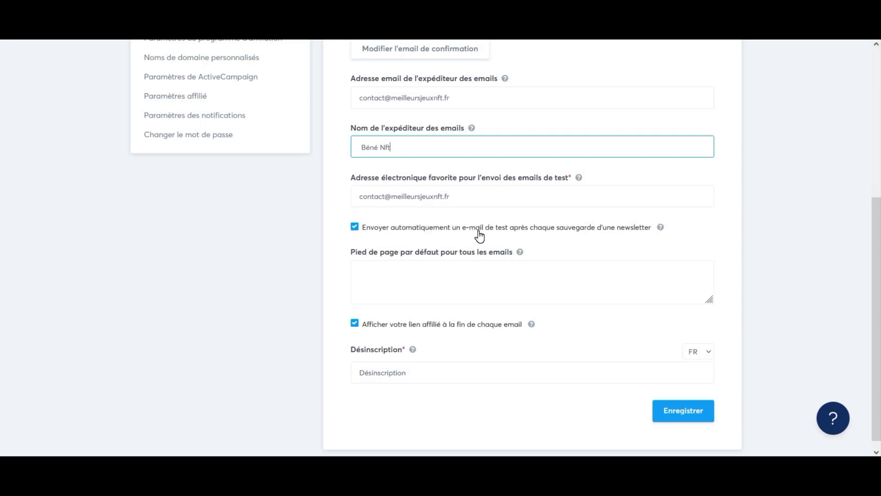
pyautogui.click(476, 287)
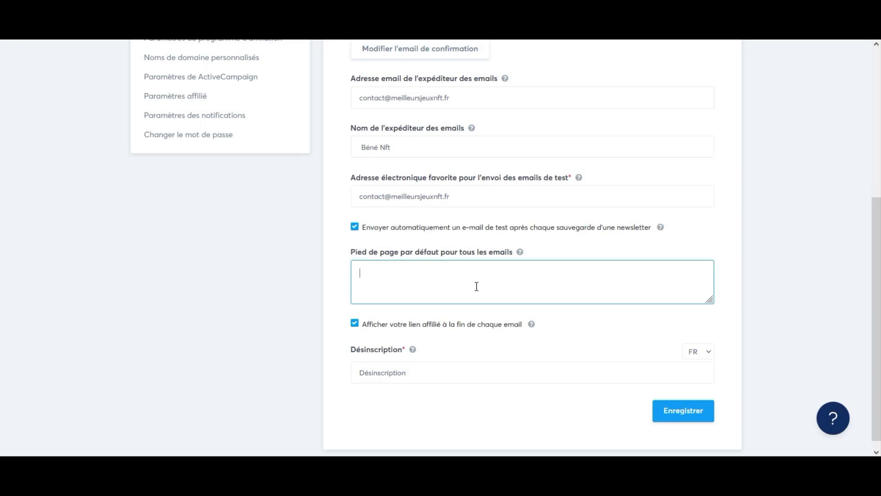
pyautogui.click(521, 255)
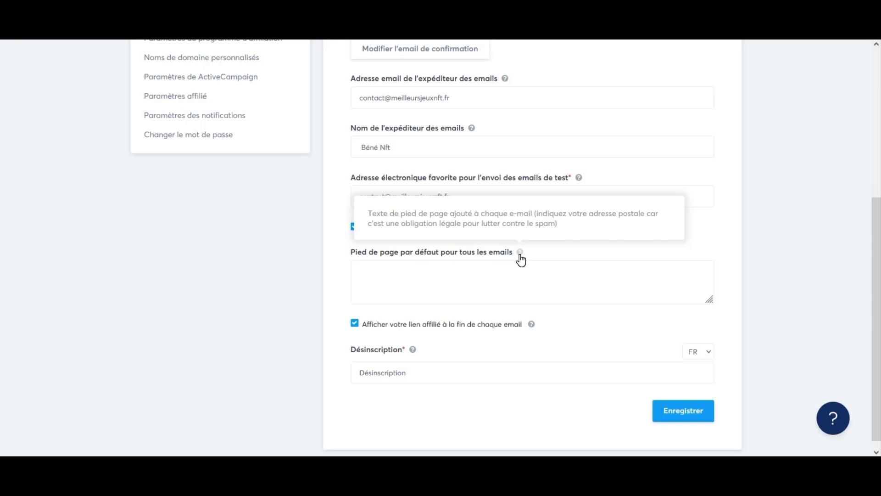
pyautogui.click(448, 271)
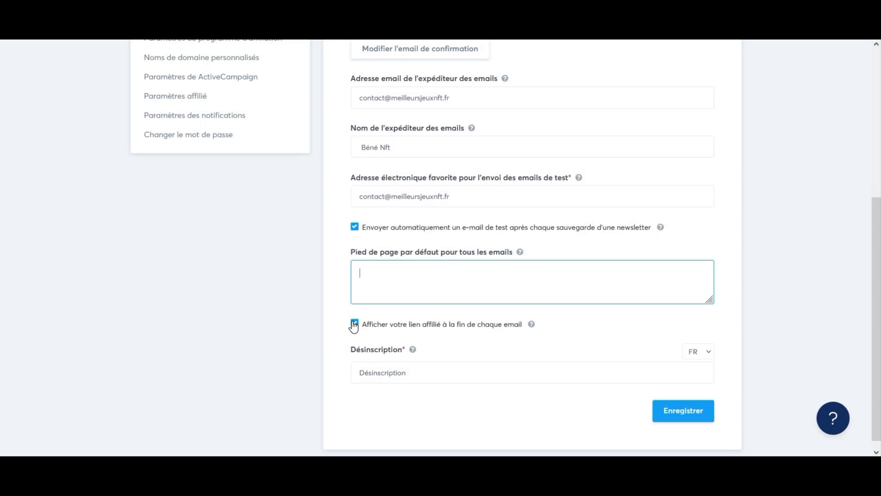
pyautogui.click(355, 324)
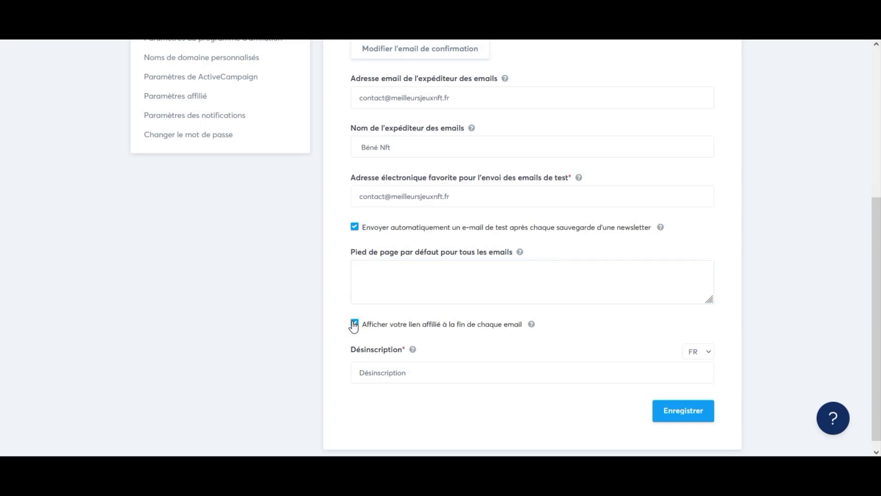
pyautogui.click(357, 327)
pyautogui.click(354, 322)
# Step: Set the unsubscribe link text to "Je ne souhaite plus recevoir vos emails, je me désinscris" and save the email settings
pyautogui.moveTo(419, 376); pyautogui.dragTo(253, 371)
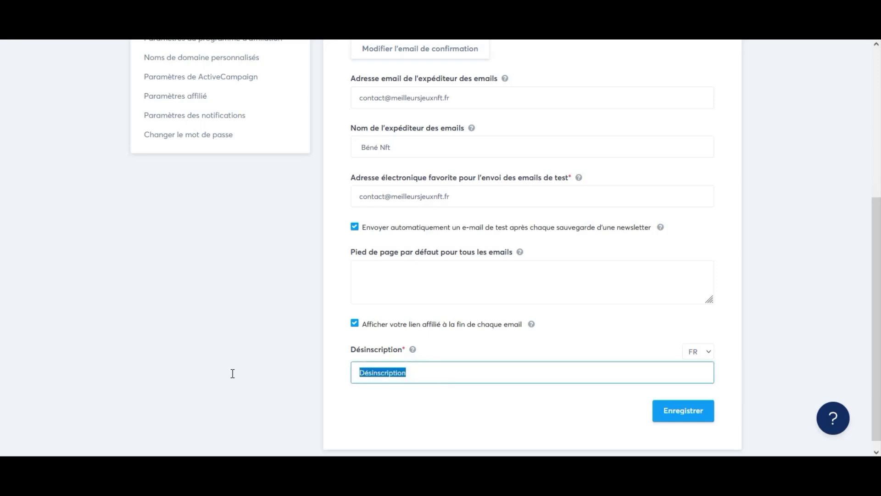
pyautogui.write('Je')
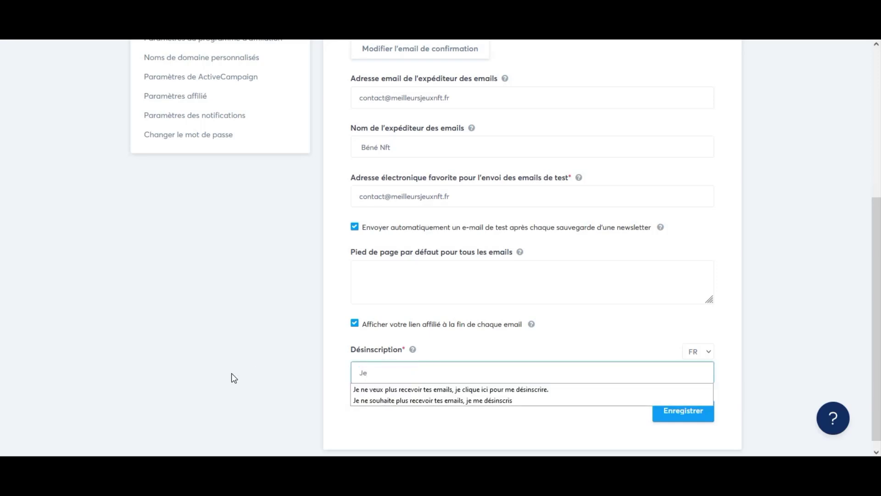
pyautogui.click(362, 401)
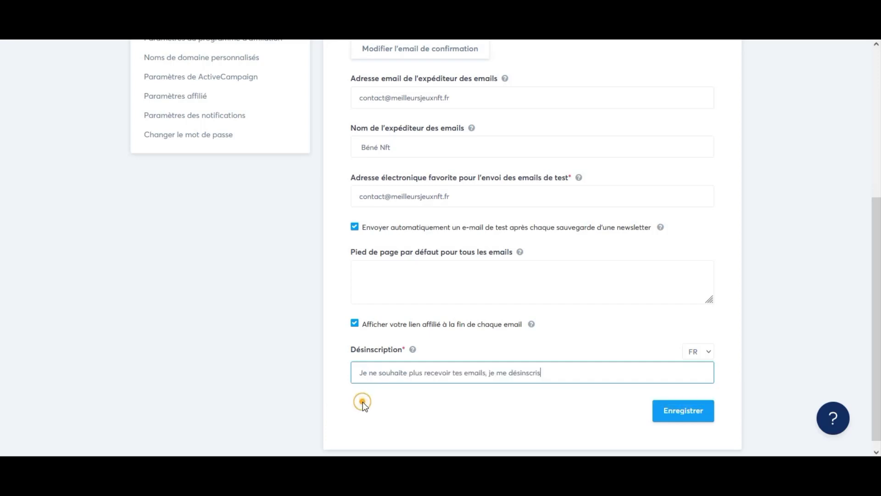
pyautogui.tripleClick(456, 373)
pyautogui.doubleClick(456, 373)
pyautogui.write('vos')
pyautogui.click(676, 417)
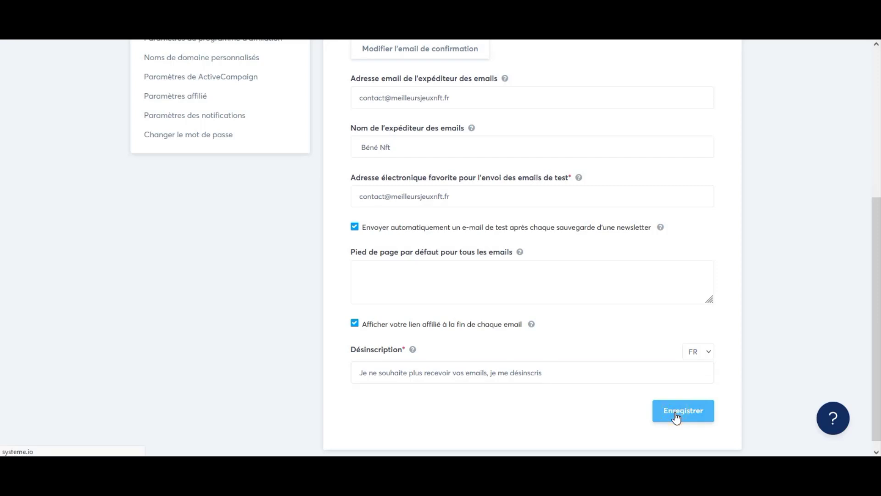